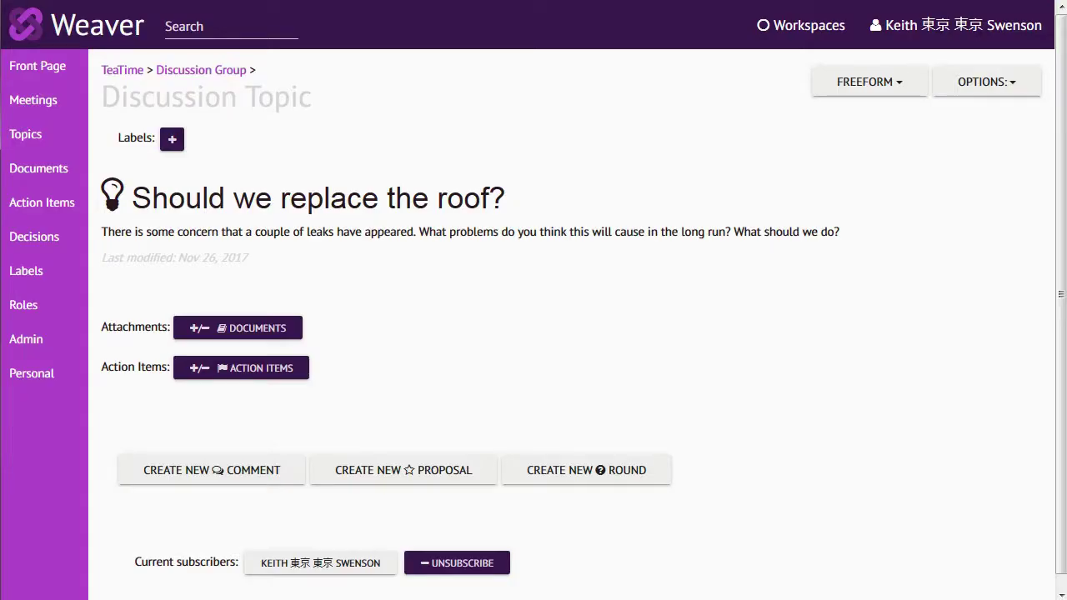
Log out of the current user's account
{"action": "left_click", "coordinate": [1001, 42]}
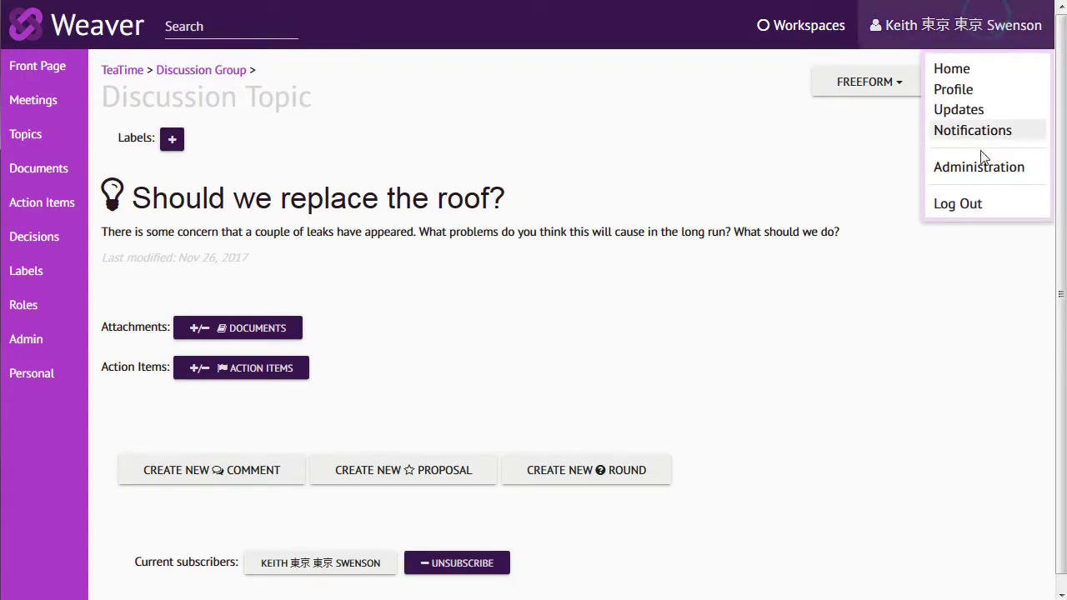
{"action": "left_click", "coordinate": [958, 203]}
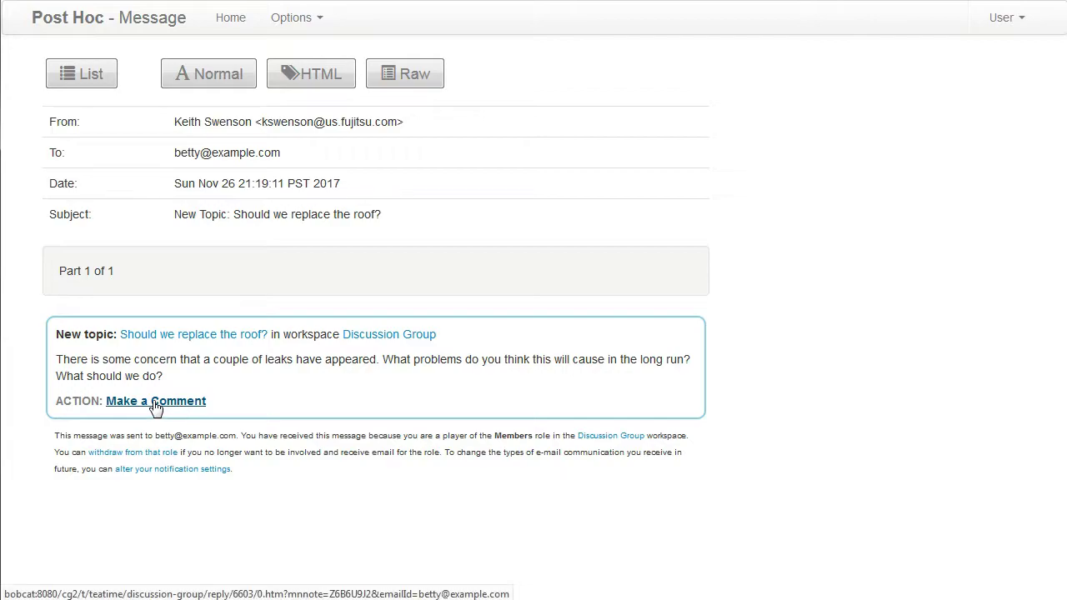
From the new-topic email, write a comment: replacing the entire roof is extremely expensive, it is only 15 years old, and options should be examined first
{"action": "left_click", "coordinate": [157, 401]}
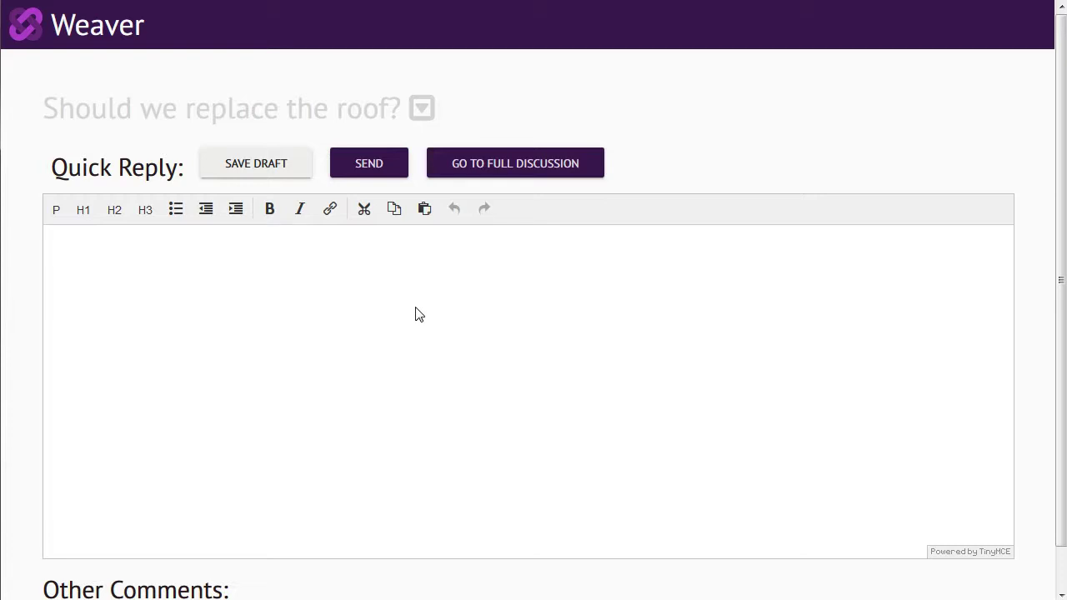
{"action": "left_click", "coordinate": [79, 320]}
{"action": "type", "text": "Replacing the entire roof is an extremely large expense.  The roof is only 15 years old, and should not be needing replacement yet.  We should examine our options first."}
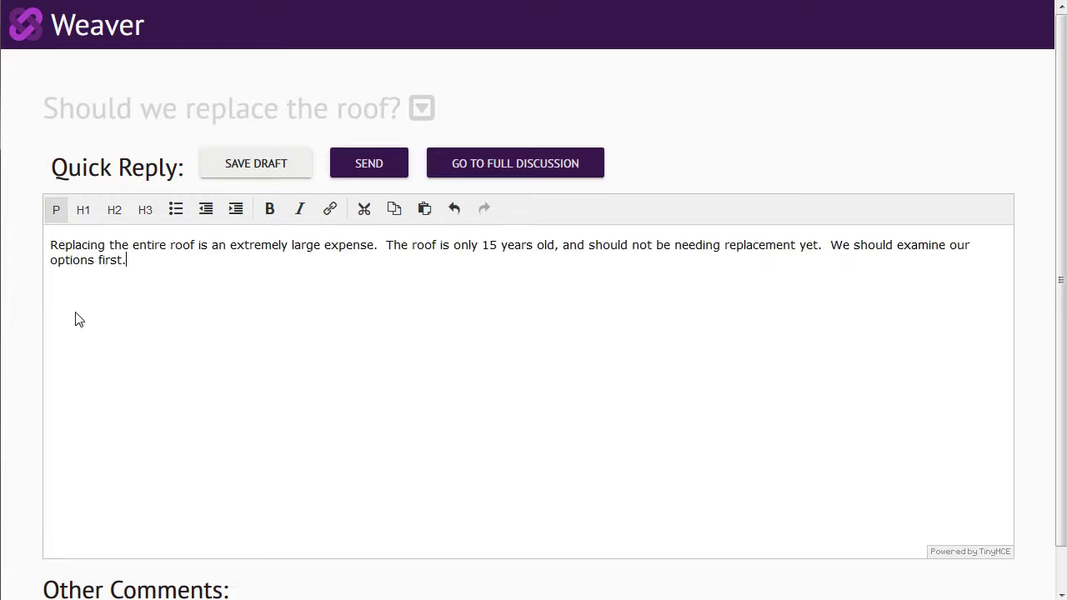
Break the second and third sentences of the reply into two bullet points under the opening line and send the comment
{"action": "left_click", "coordinate": [388, 247]}
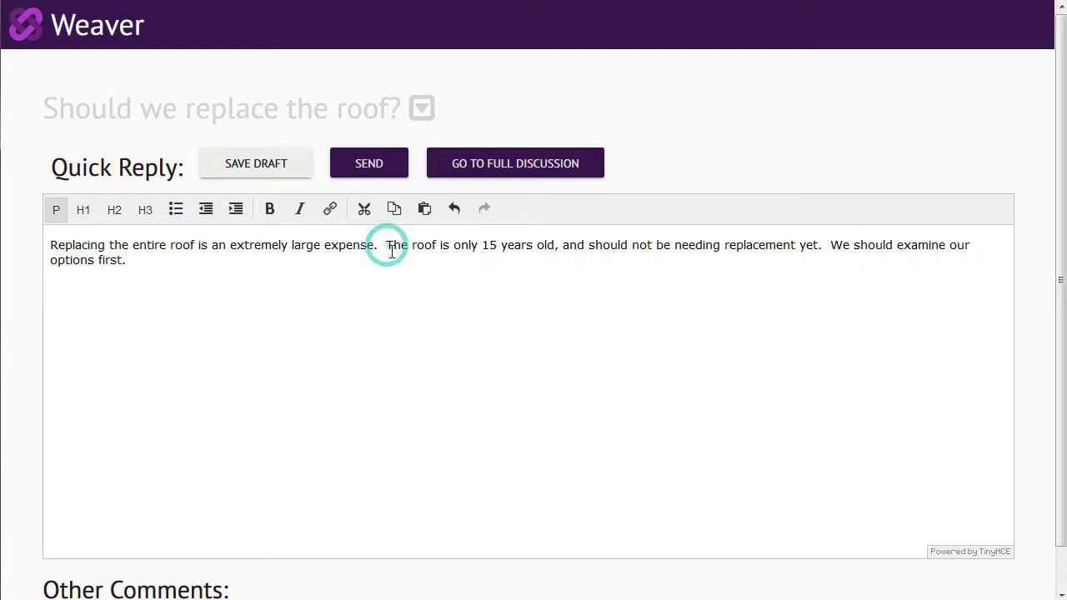
{"action": "key", "text": "Return"}
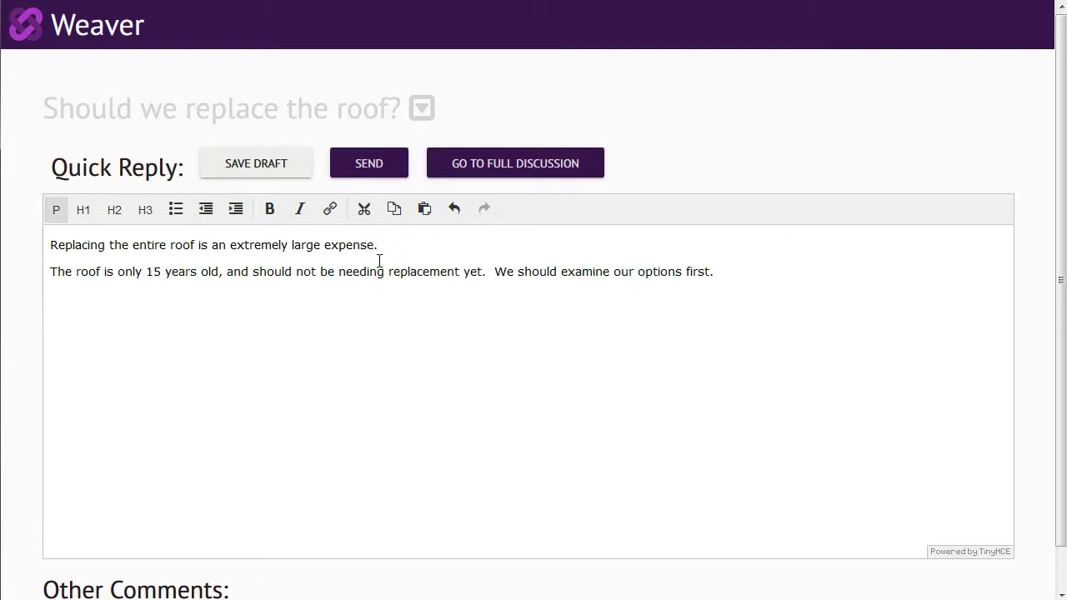
{"action": "left_click", "coordinate": [176, 209]}
{"action": "left_click", "coordinate": [525, 269]}
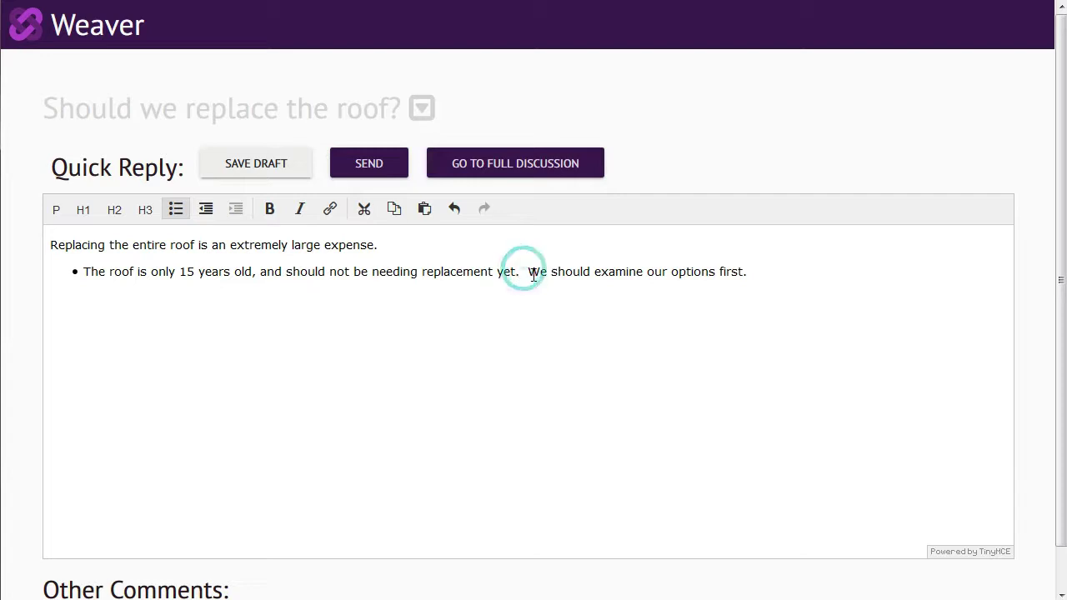
{"action": "left_click", "coordinate": [530, 272]}
{"action": "key", "text": "Return"}
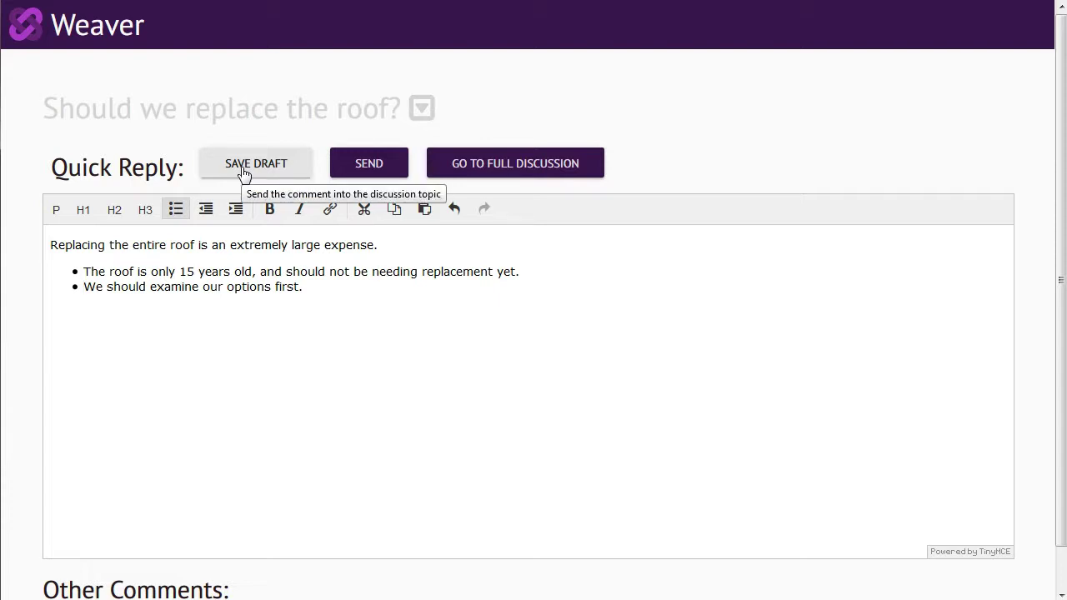
{"action": "left_click", "coordinate": [368, 165]}
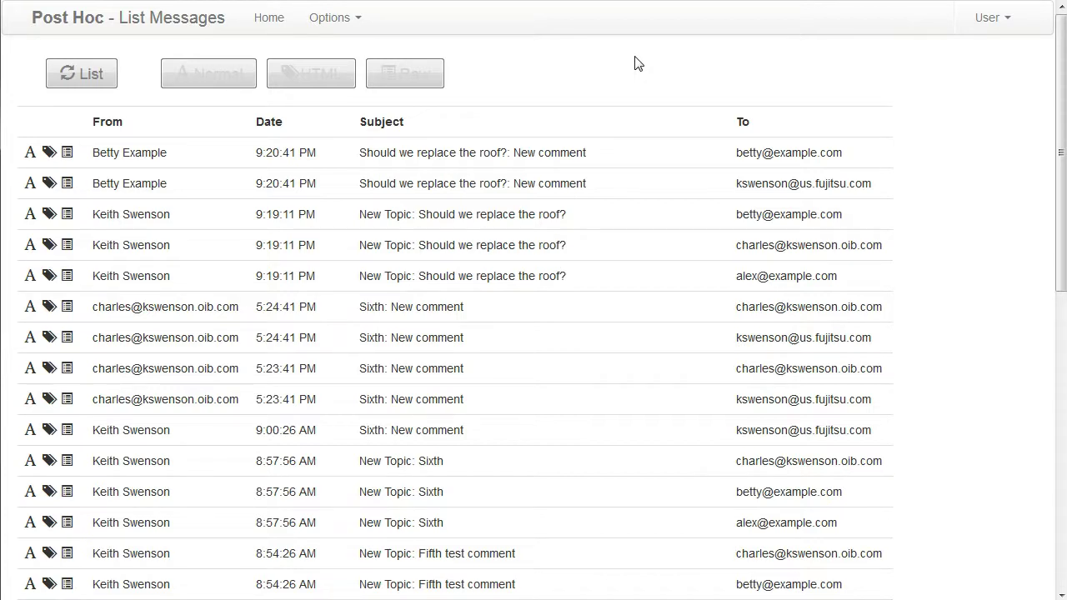
Reply from the newest comment email that a small leak can cause damage costing far more than the roof, and save it as a draft
{"action": "left_click", "coordinate": [505, 155]}
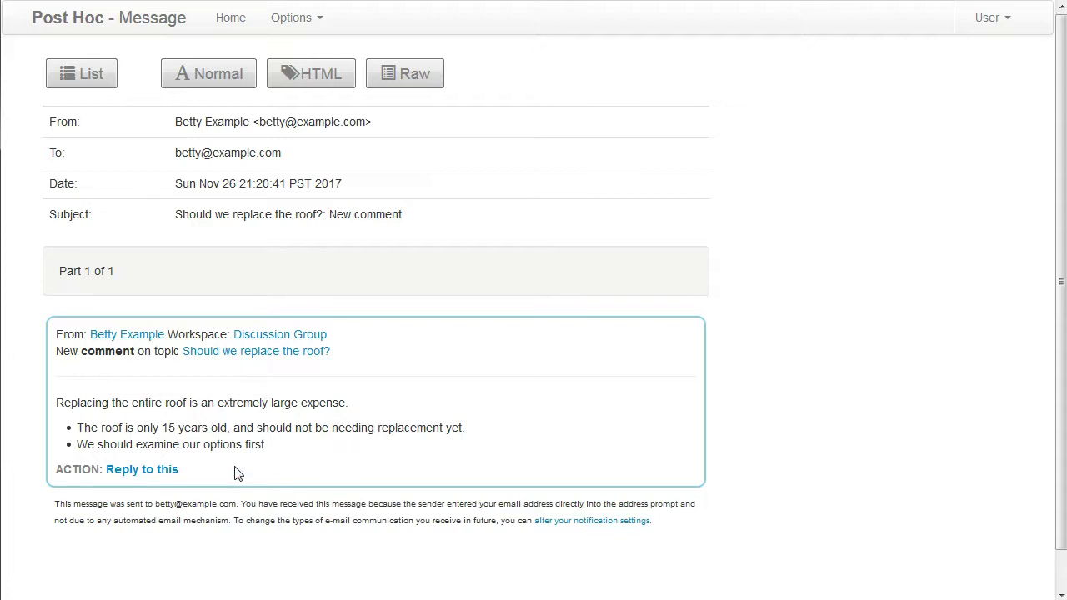
{"action": "left_click", "coordinate": [149, 475]}
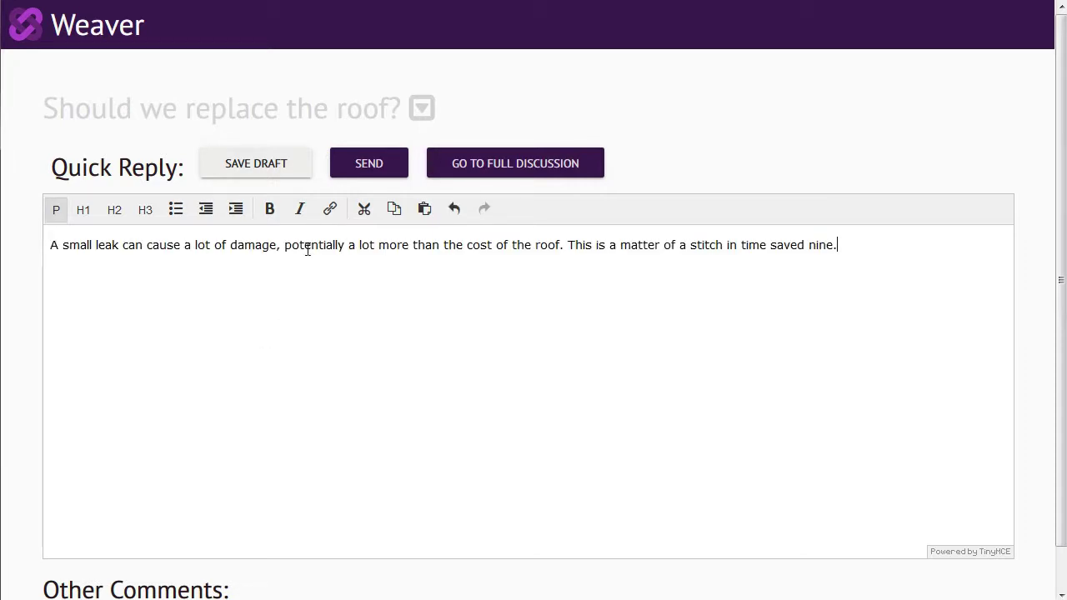
{"action": "left_click", "coordinate": [239, 168]}
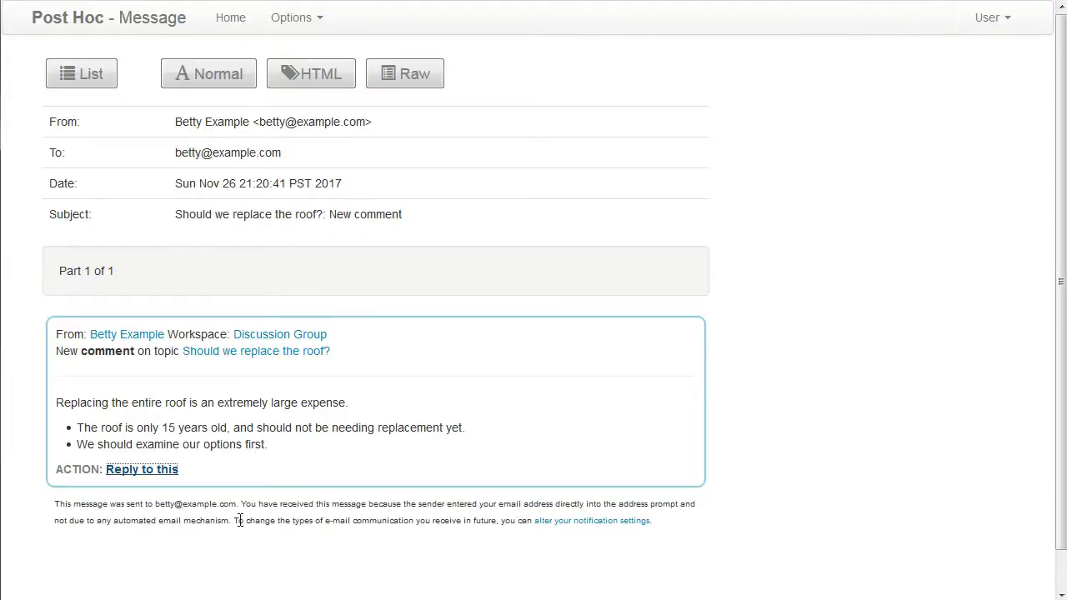
Reopen the saved draft through the same email's reply link and send it
{"action": "left_click", "coordinate": [139, 472]}
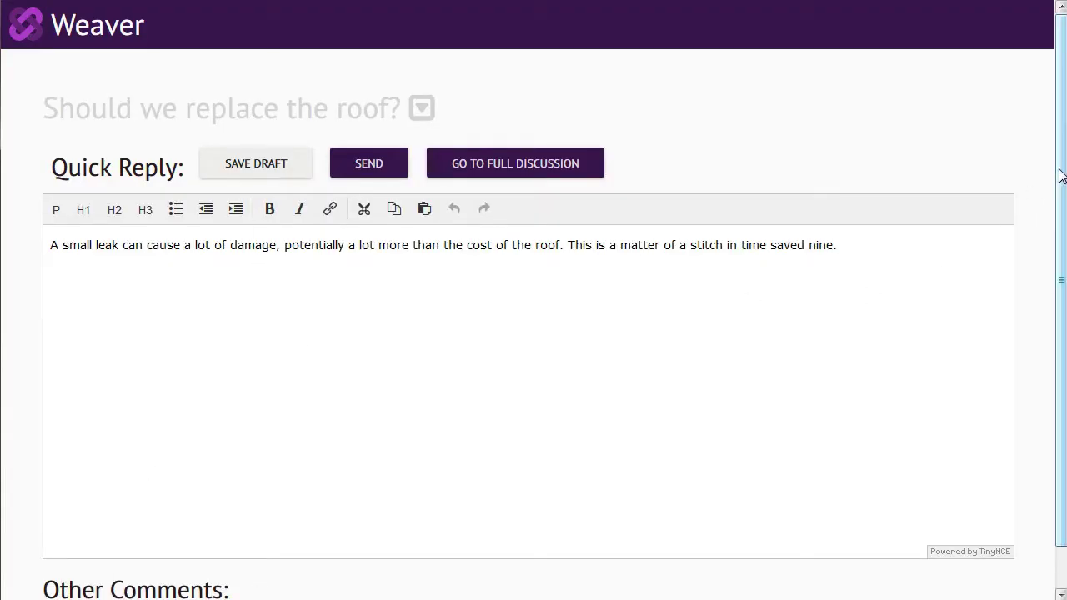
{"action": "left_click", "coordinate": [386, 167]}
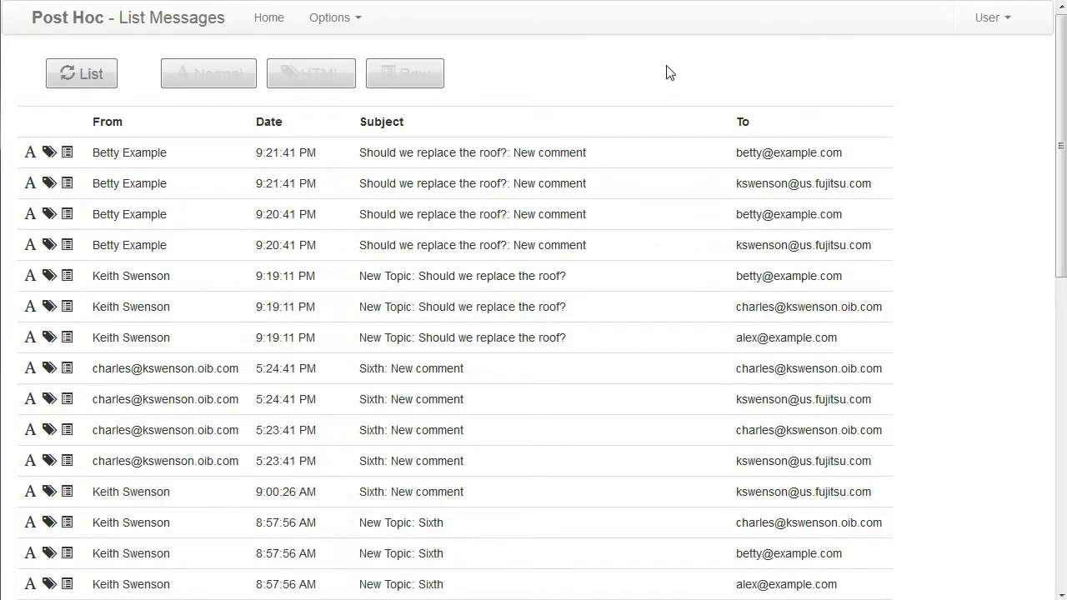
Open the quick reply page from the latest comment email and review the other comments beneath the editor
{"action": "left_click", "coordinate": [491, 153]}
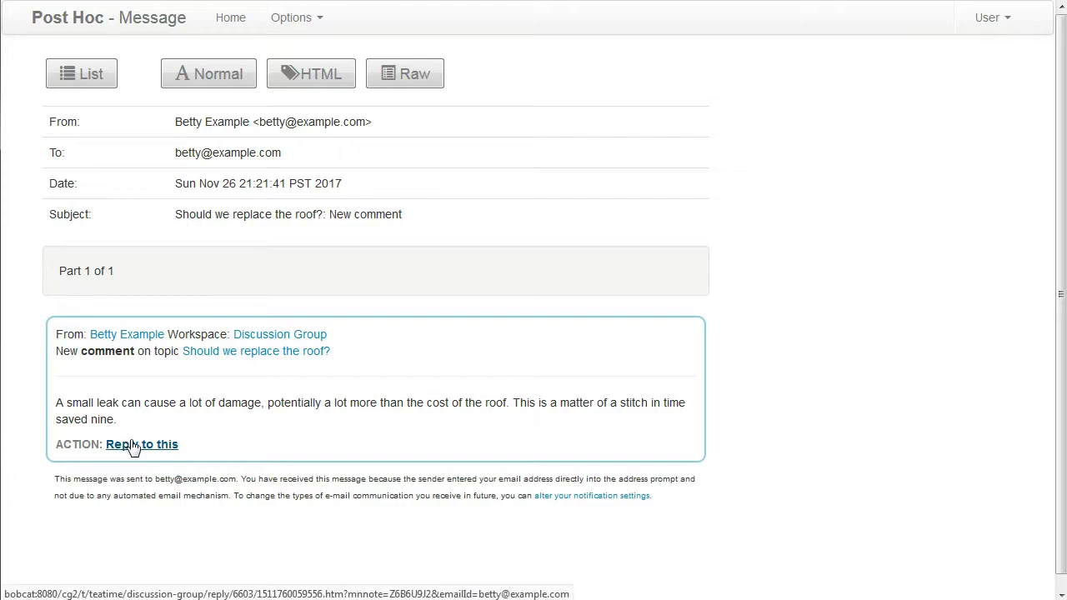
{"action": "left_click", "coordinate": [158, 445]}
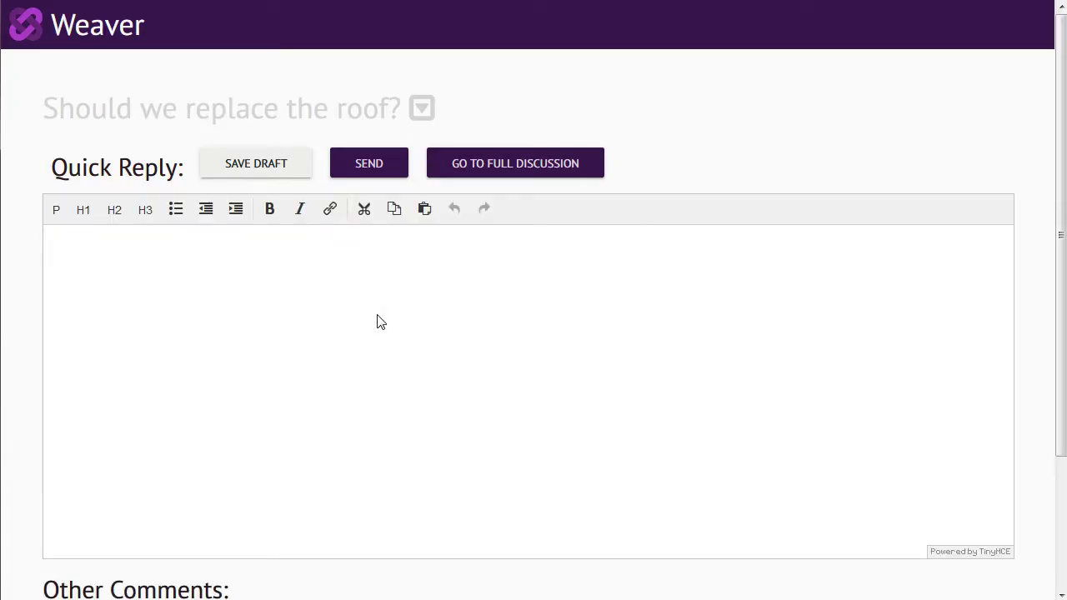
{"action": "left_click_drag", "start_coordinate": [1059, 255], "coordinate": [1059, 387]}
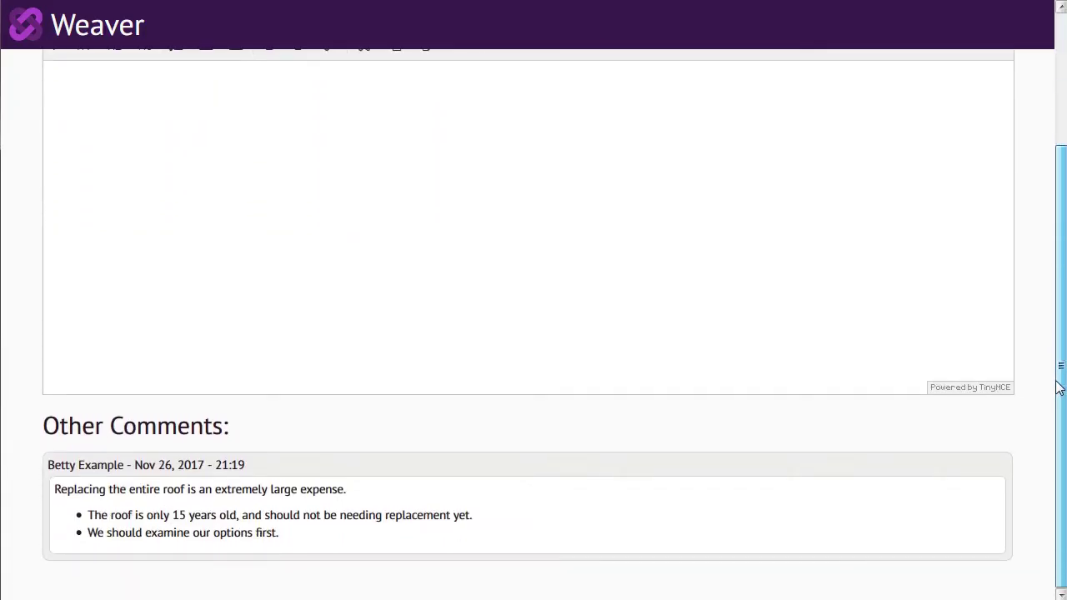
{"action": "scroll", "coordinate": [1058, 387], "scroll_direction": "up", "scroll_amount": 3}
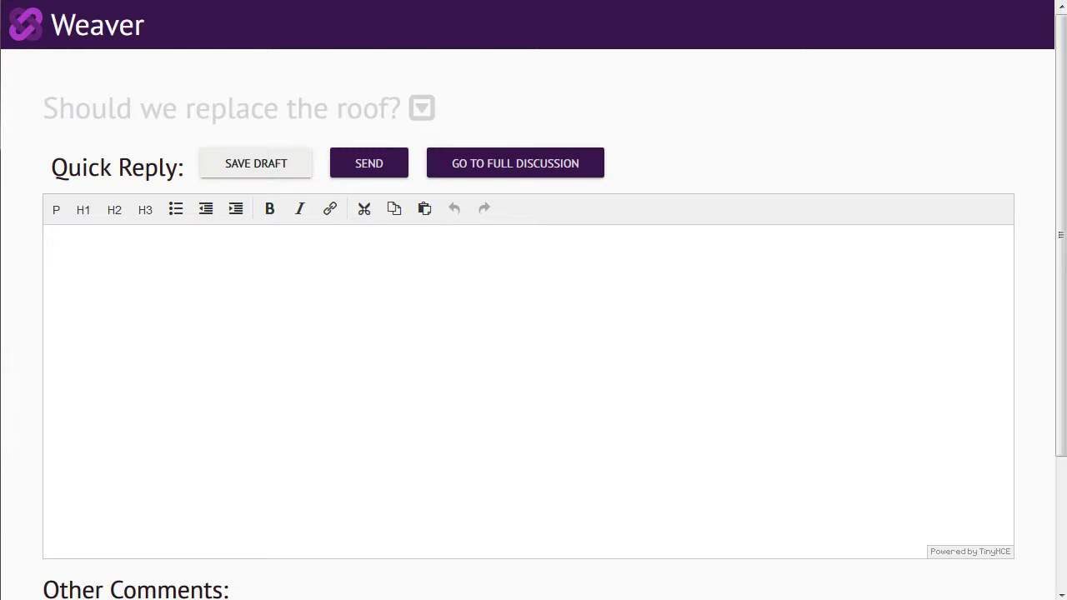
Expand the roof topic's details and subscribe to its future email messages
{"action": "left_click", "coordinate": [421, 107]}
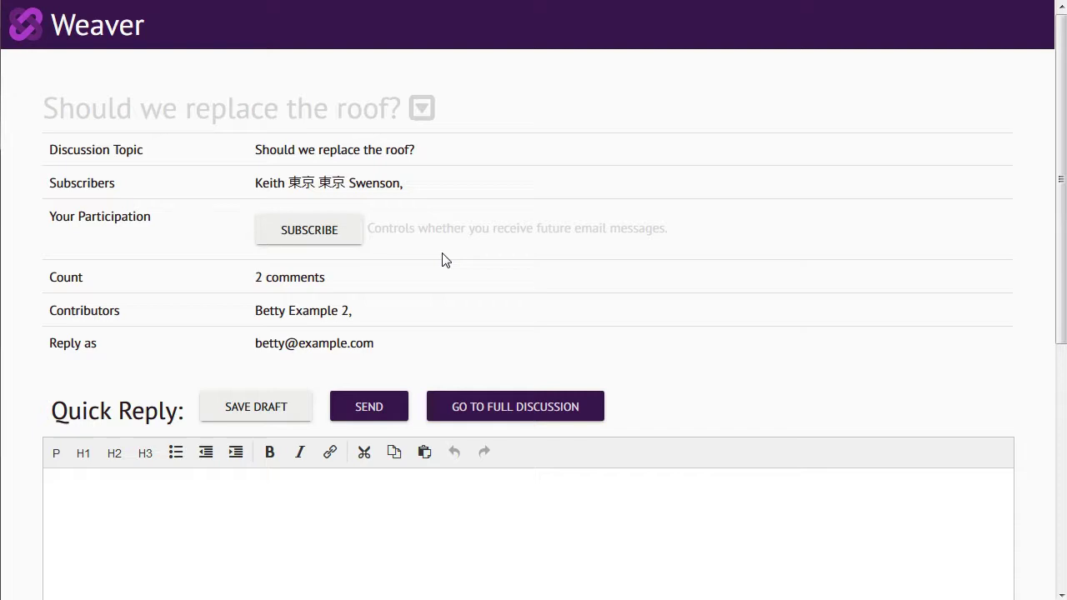
{"action": "left_click", "coordinate": [314, 231]}
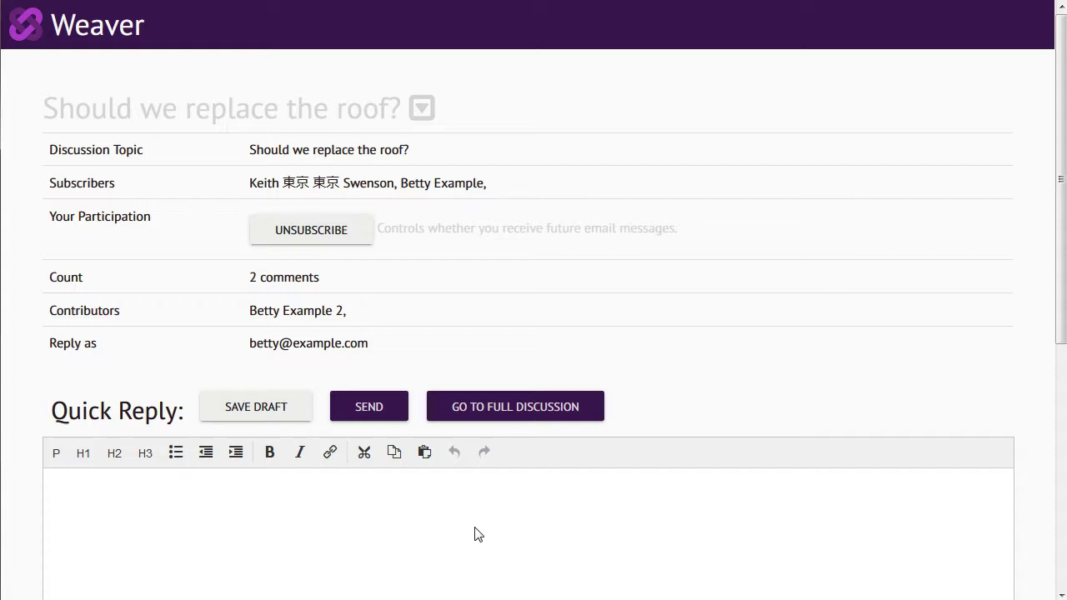
Go from the quick reply page to the full discussion and open the login form
{"action": "left_click_drag", "start_coordinate": [1060, 310], "coordinate": [1050, 276]}
{"action": "left_click", "coordinate": [508, 410]}
{"action": "left_click", "coordinate": [263, 135]}
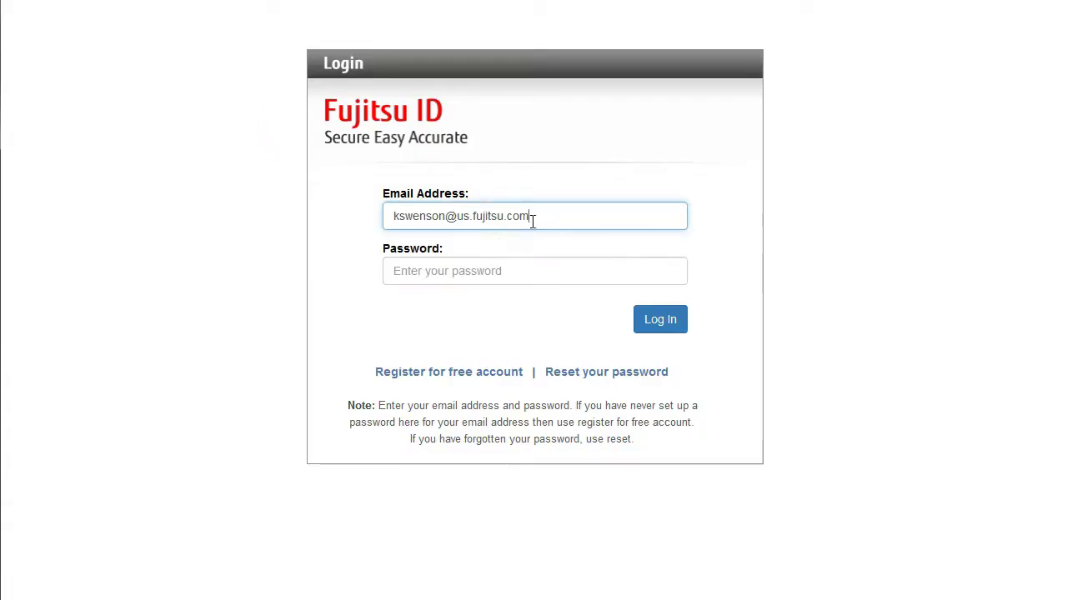
Replace the prefilled address with the commenter's email, enter the account password, and log in
{"action": "left_click_drag", "start_coordinate": [531, 219], "coordinate": [369, 218]}
{"action": "type", "text": "bet"}
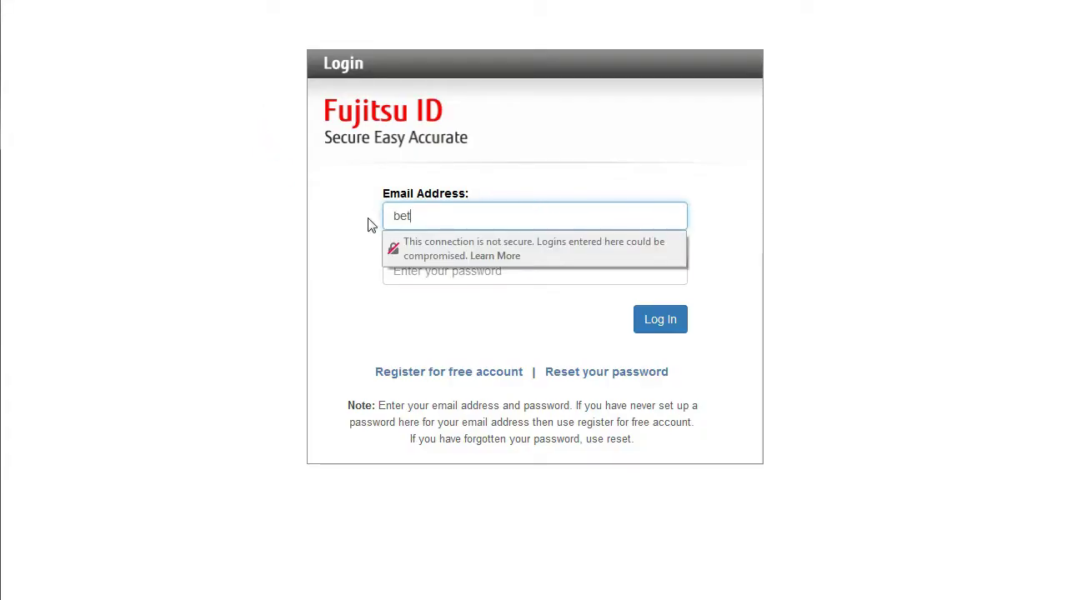
{"action": "type", "text": "ty@"}
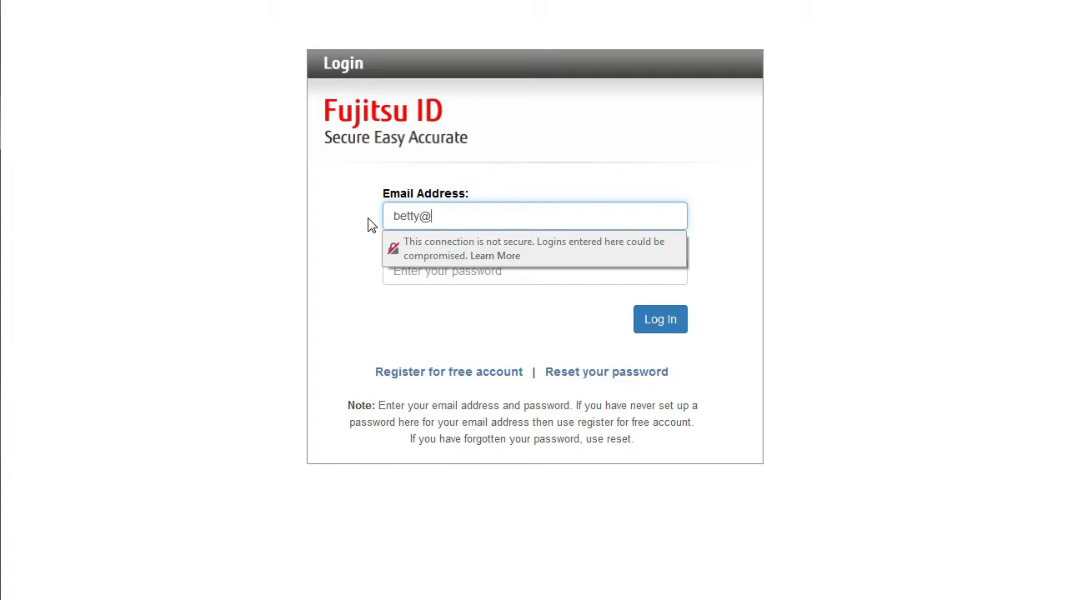
{"action": "type", "text": "example.com"}
{"action": "key", "text": "Tab"}
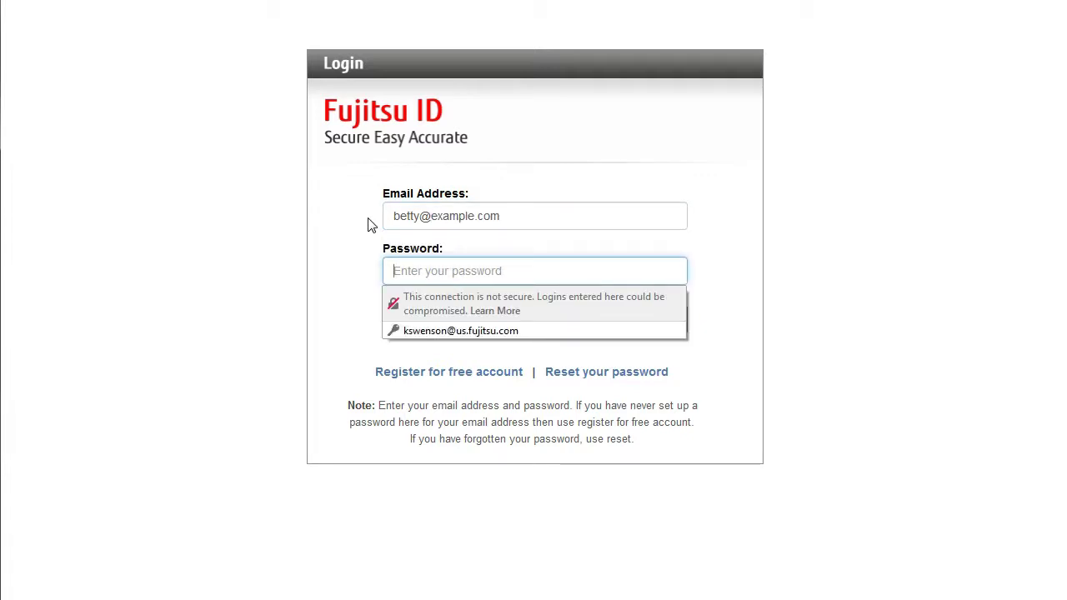
{"action": "type", "text": "•••••••"}
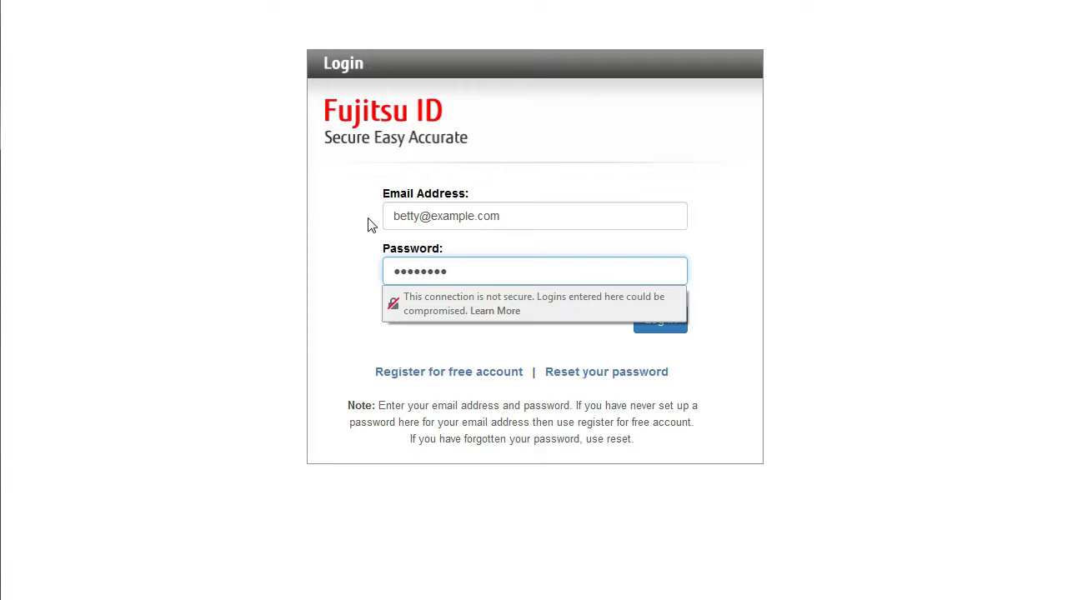
{"action": "left_click", "coordinate": [654, 325]}
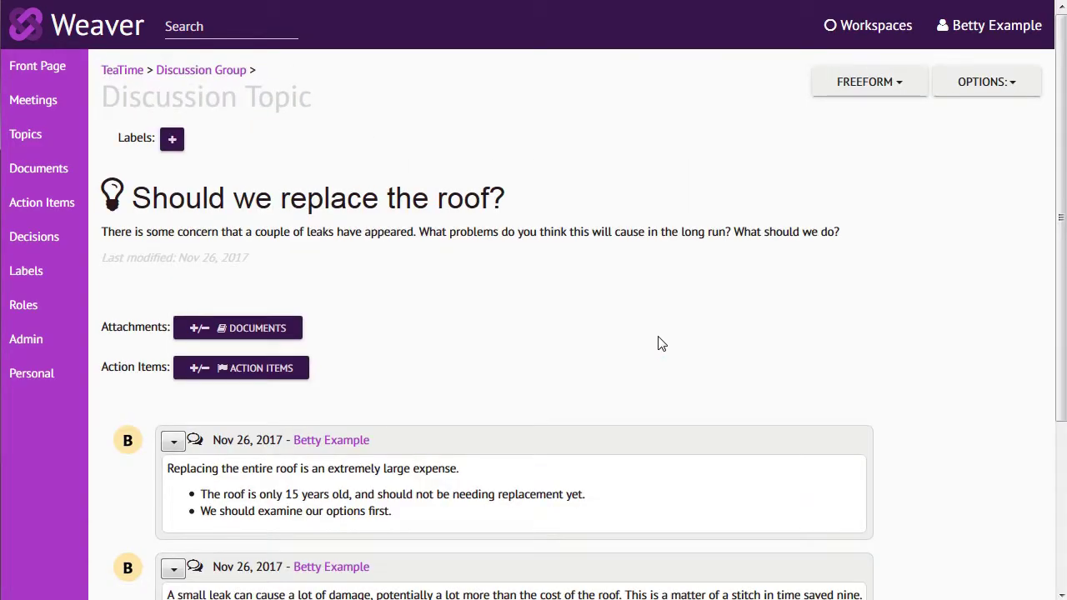
Create a new comment asking whether a patch was considered, since fixing only the leaking area could cost less than replacing the entire roof
{"action": "middle_click", "coordinate": [980, 232]}
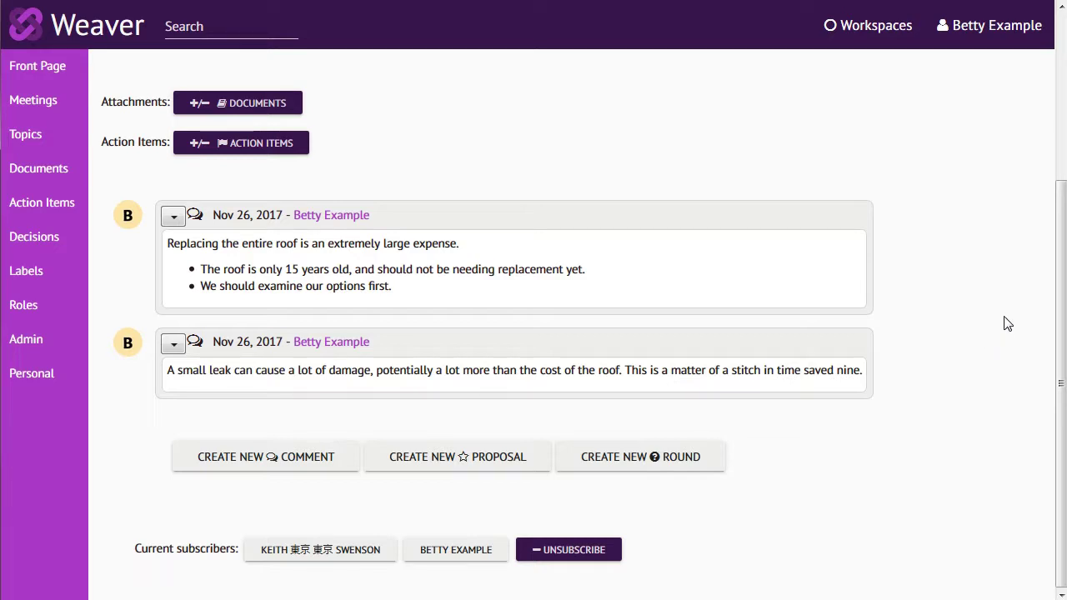
{"action": "left_click", "coordinate": [256, 461]}
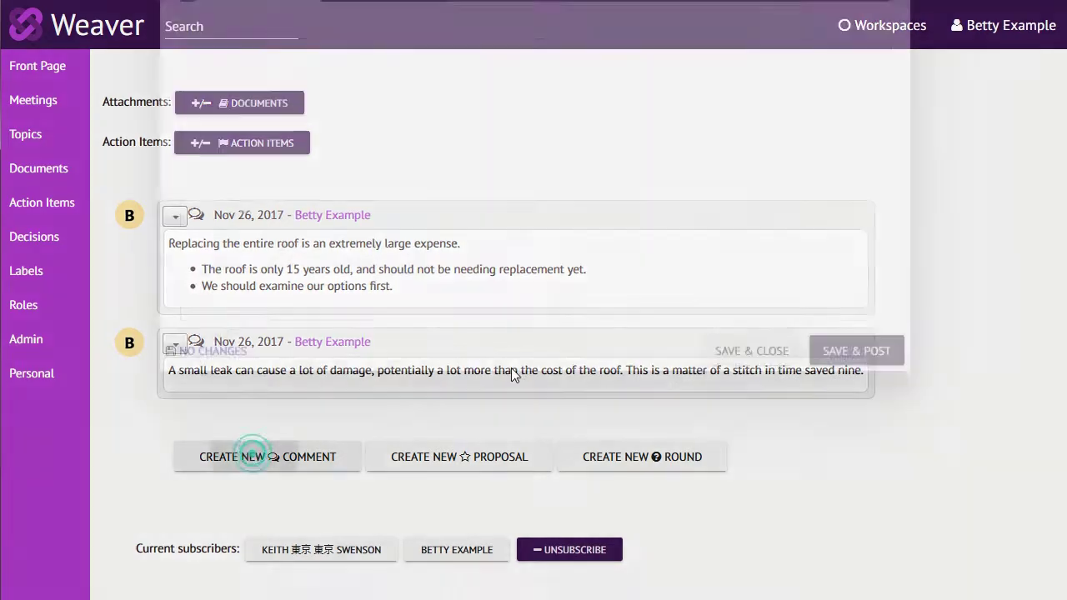
{"action": "left_click", "coordinate": [498, 290]}
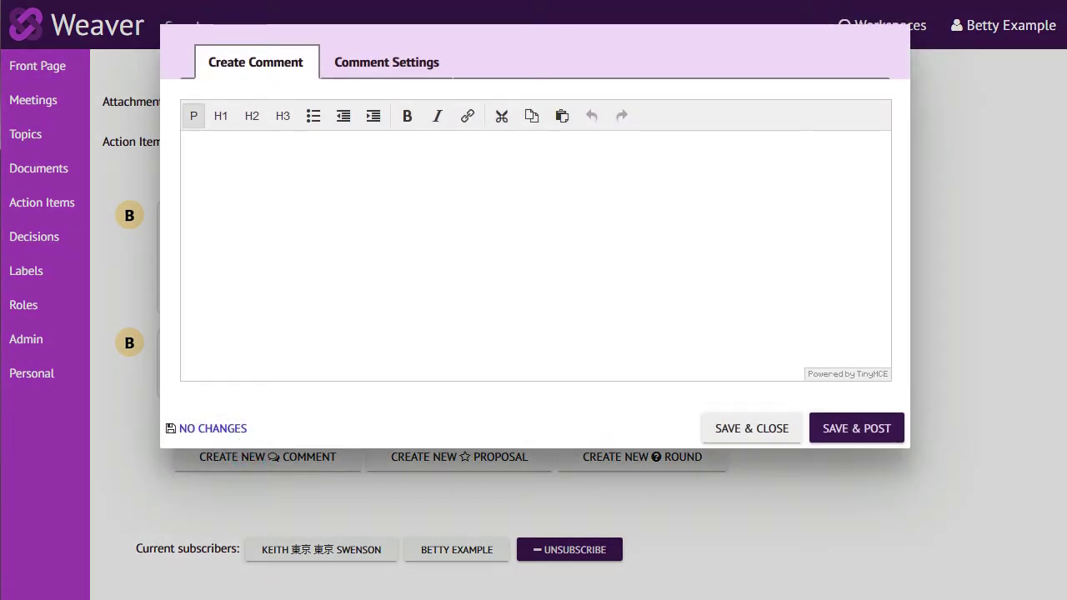
{"action": "type", "text": "Have we considered a patch.  It might be that the entire roof need not be replaced, but that the area with the leak just patched.  This could be quite a bit less money, and if it is a single isolated leak might be a sound alternative to replacing everything."}
Attach the document goebel-kopfschmertzen.pdf to the new comment through its settings
{"action": "left_click", "coordinate": [402, 62]}
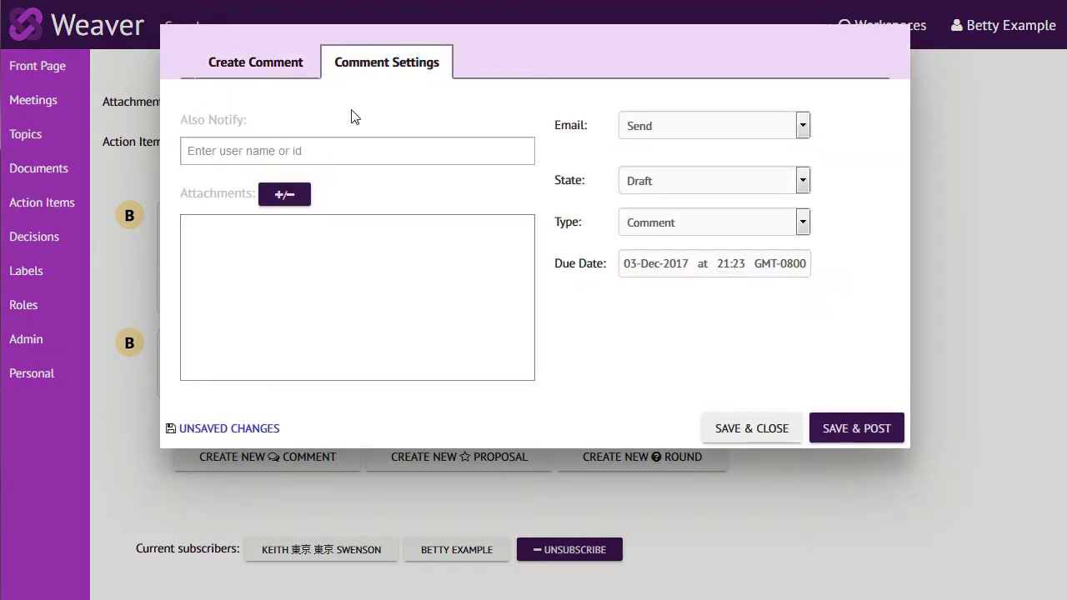
{"action": "left_click", "coordinate": [292, 198]}
{"action": "left_click", "coordinate": [491, 158]}
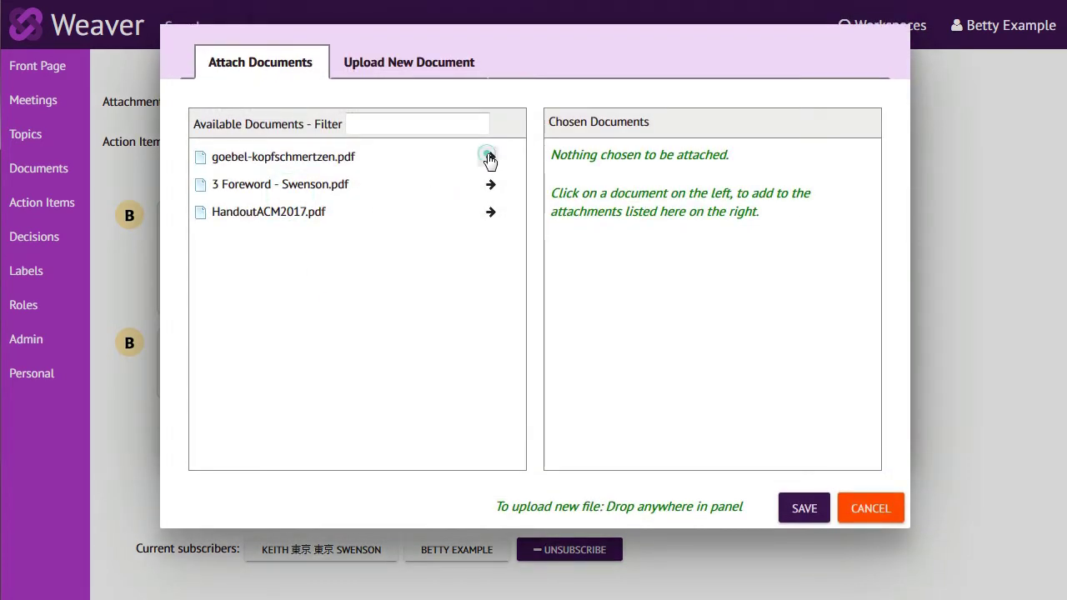
{"action": "left_click", "coordinate": [791, 506]}
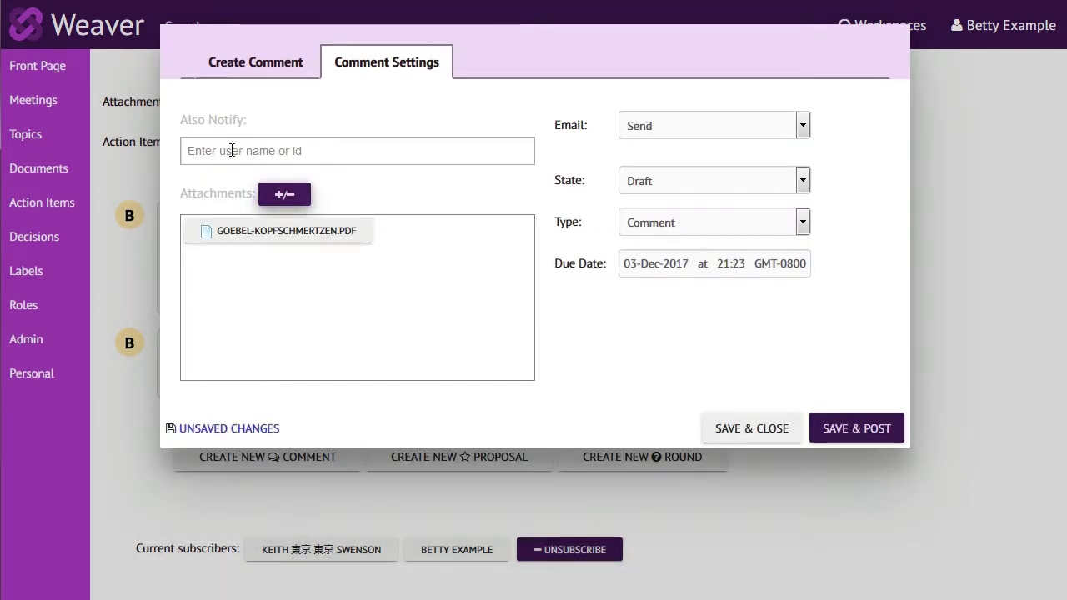
Add another recipient's email address to the people also notified of the comment
{"action": "left_click", "coordinate": [224, 151]}
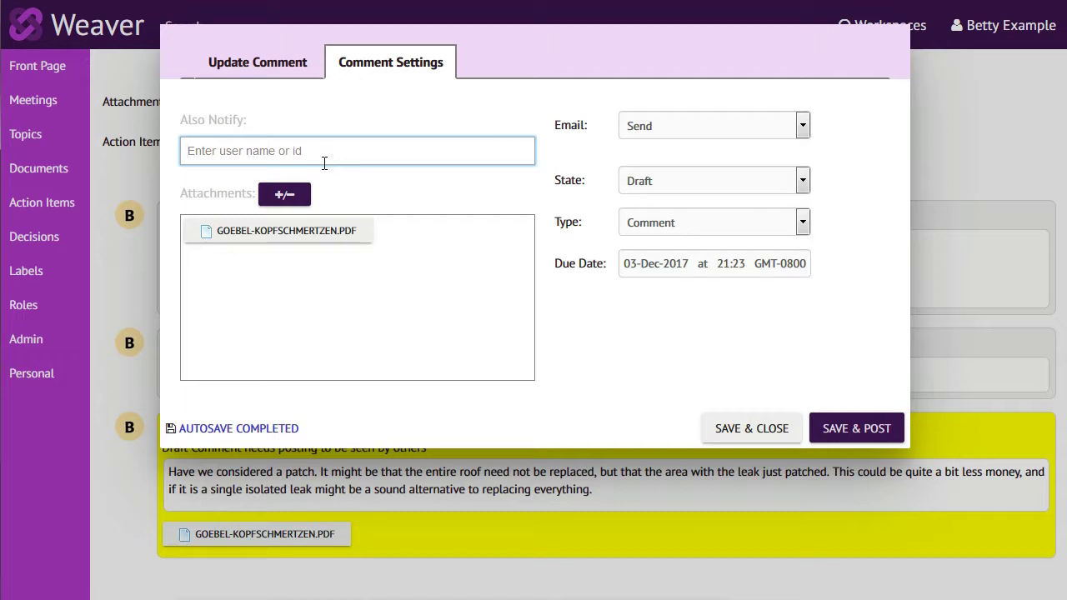
{"action": "type", "text": "dave@example.com"}
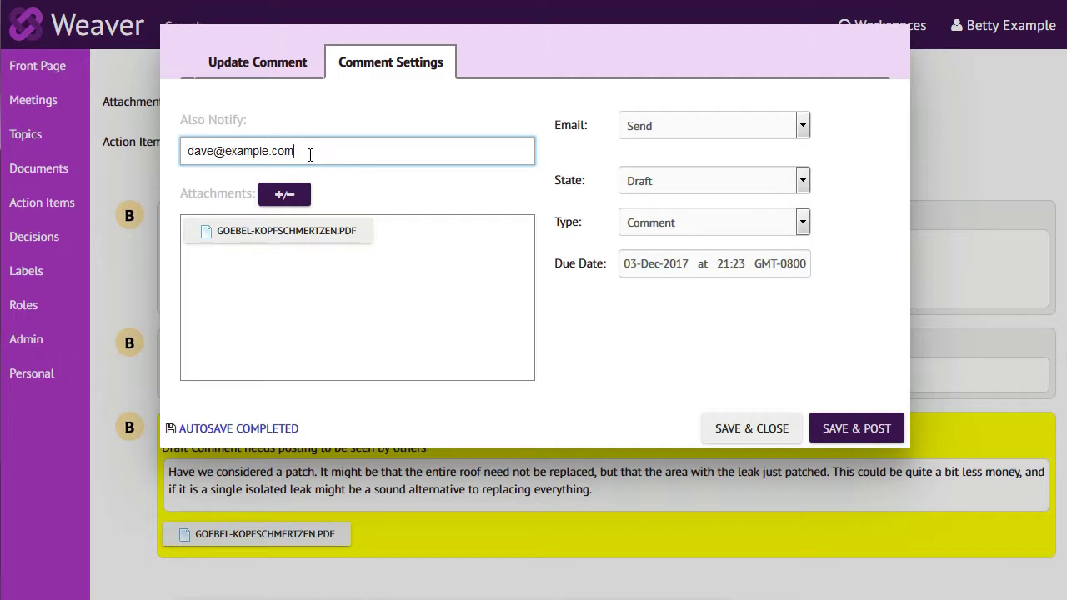
{"action": "key", "text": "Return"}
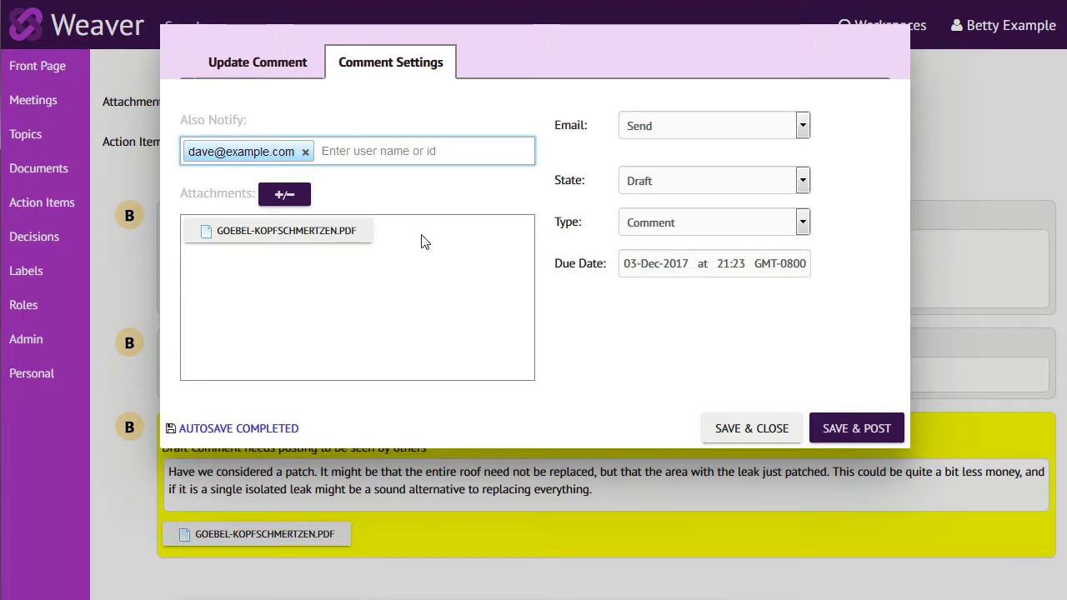
Post the comment with its attachment, then switch to Post Hoc and open the notification email addressed to the added recipient
{"action": "left_click", "coordinate": [850, 429]}
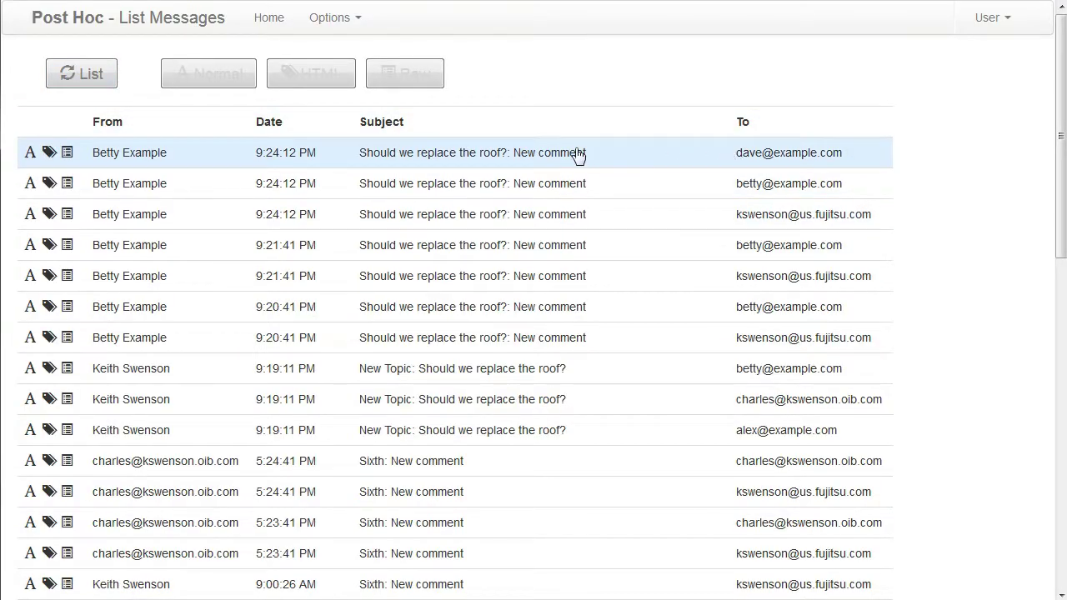
{"action": "left_click", "coordinate": [578, 155]}
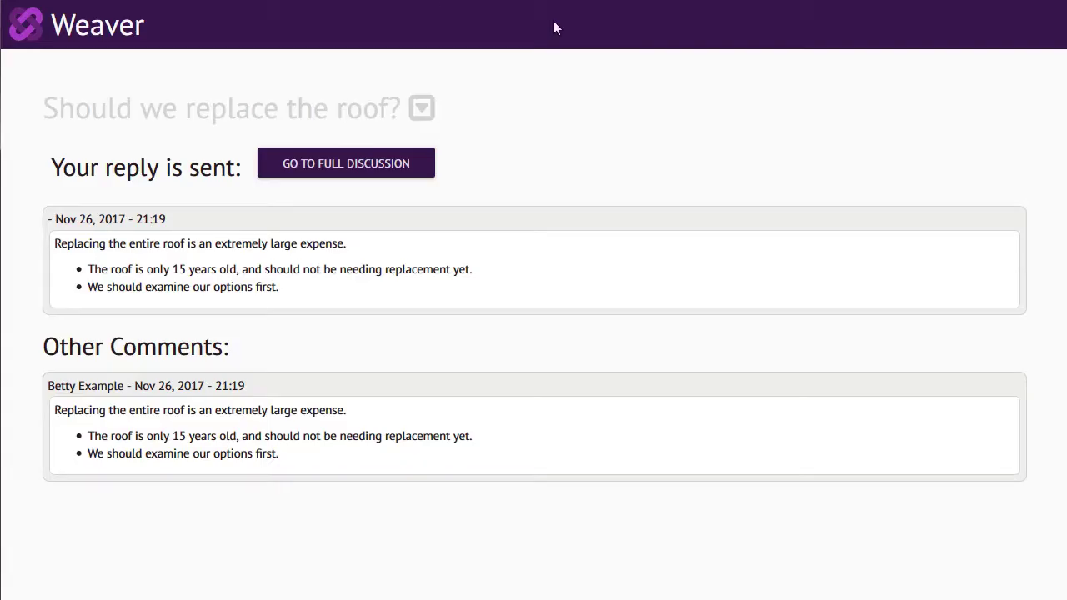
Return to the Weaver home page and log out of the current account
{"action": "left_click", "coordinate": [55, 28]}
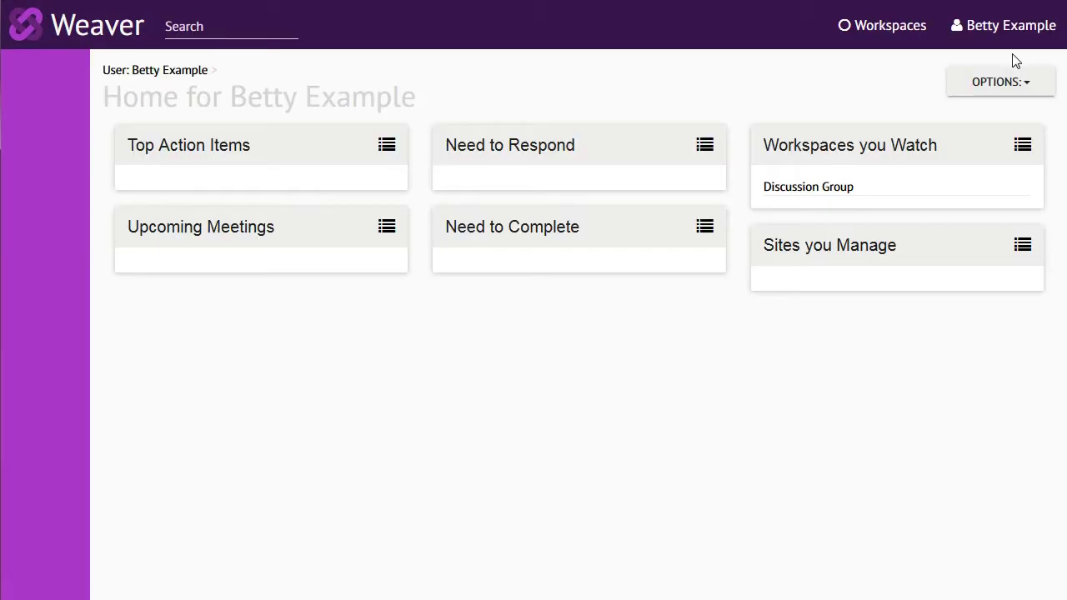
{"action": "left_click", "coordinate": [977, 27]}
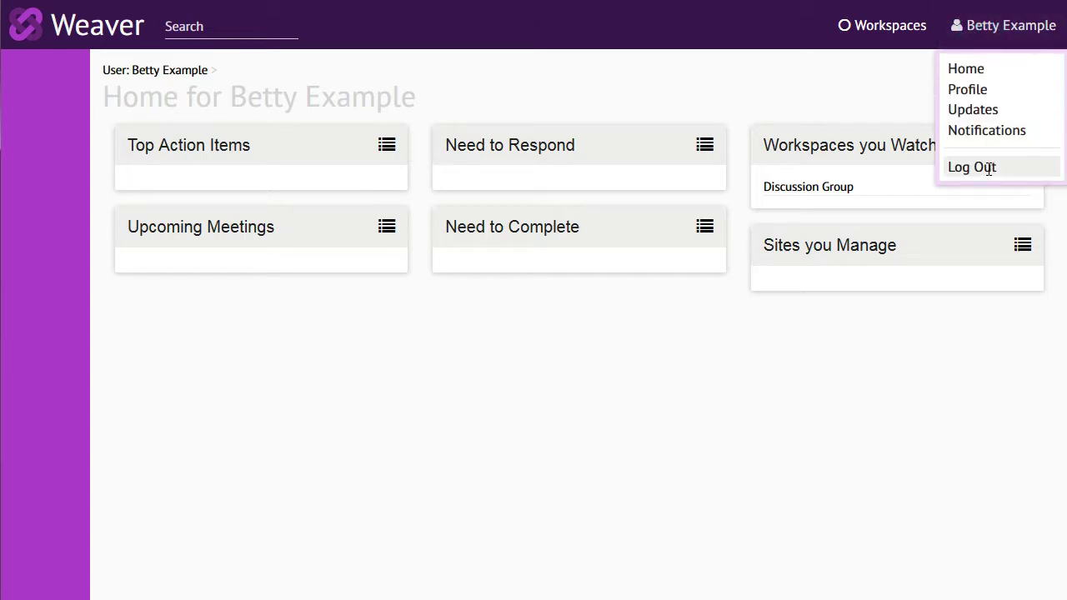
{"action": "left_click", "coordinate": [972, 168]}
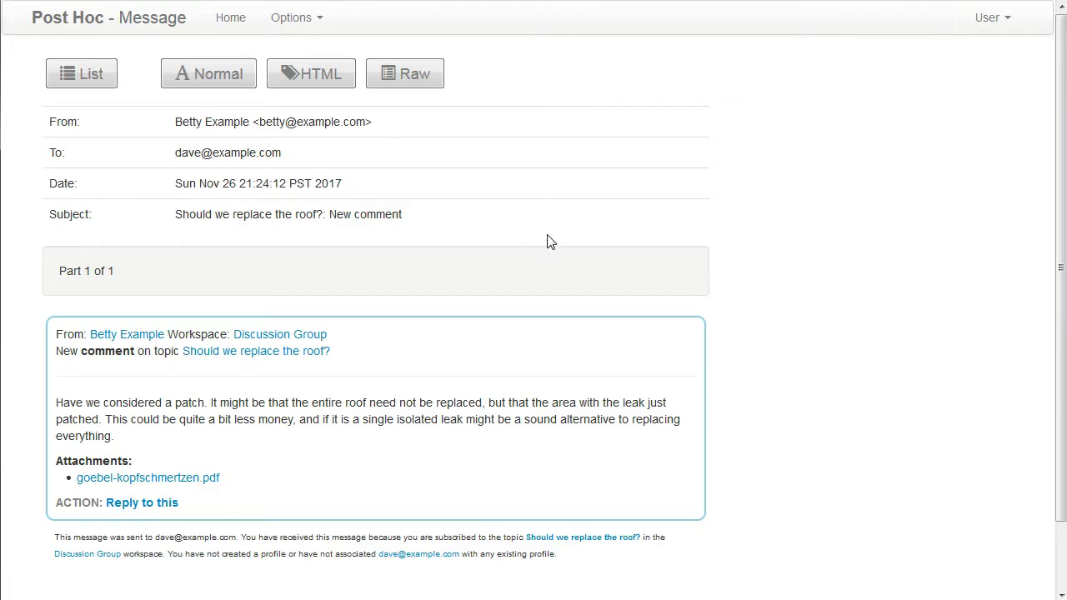
Check the recipient address of the notification email in Post Hoc and open a reply to the comment
{"action": "left_click_drag", "start_coordinate": [181, 152], "coordinate": [285, 158]}
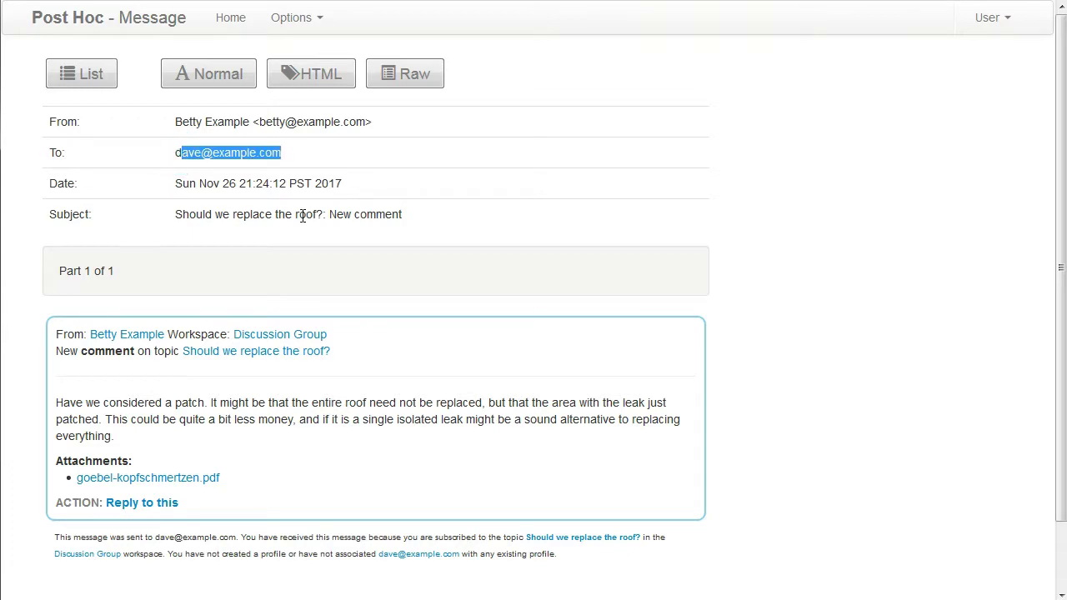
{"action": "left_click", "coordinate": [258, 495]}
{"action": "left_click", "coordinate": [155, 502]}
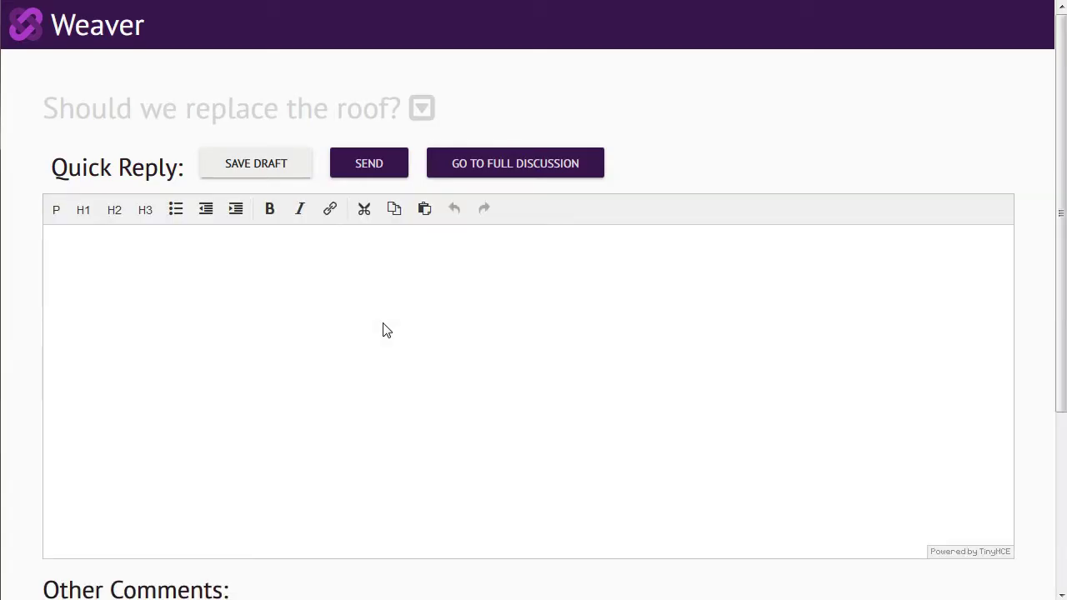
Write a quick reply saying that this is a comment from the added recipient
{"action": "left_click", "coordinate": [272, 297]}
{"action": "type", "text": "this "}
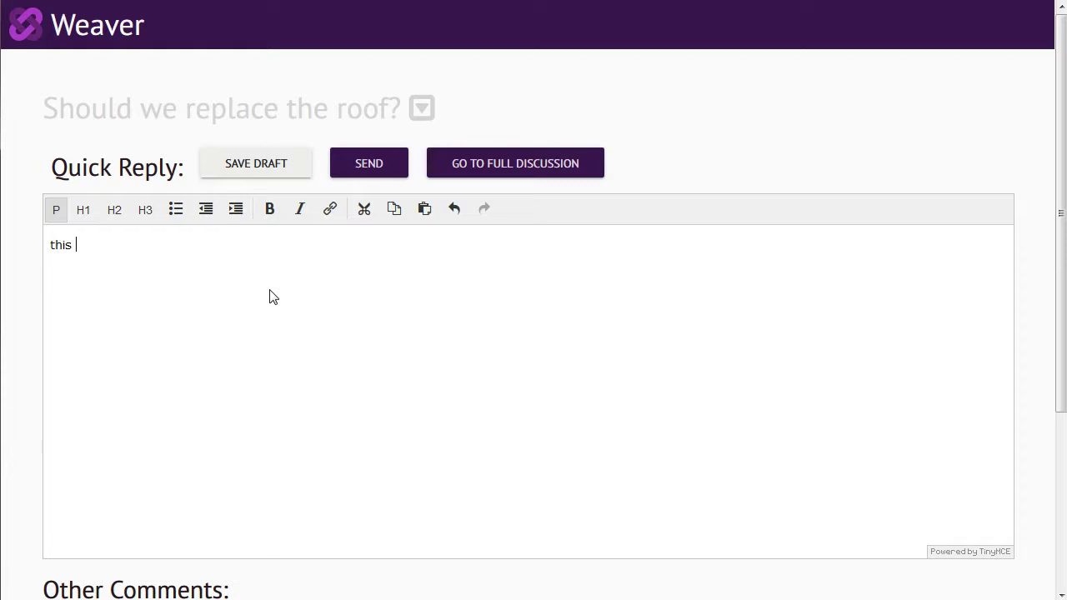
{"action": "type", "text": "is a comment from"}
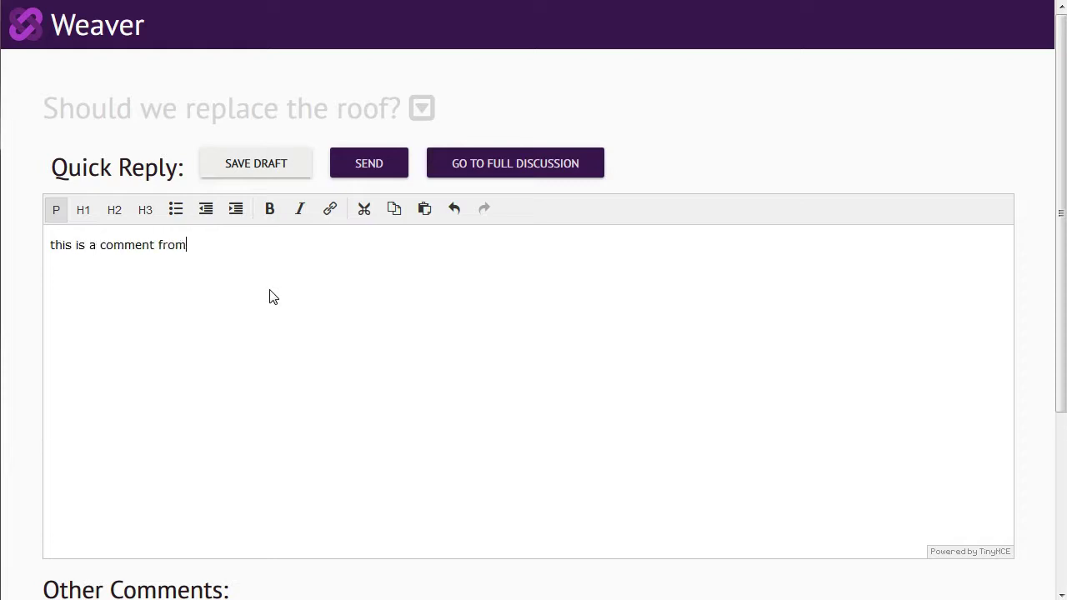
{"action": "type", "text": " Dave"}
Expand the topic details to check which address the reply is made as, and send the quick reply
{"action": "left_click", "coordinate": [214, 118]}
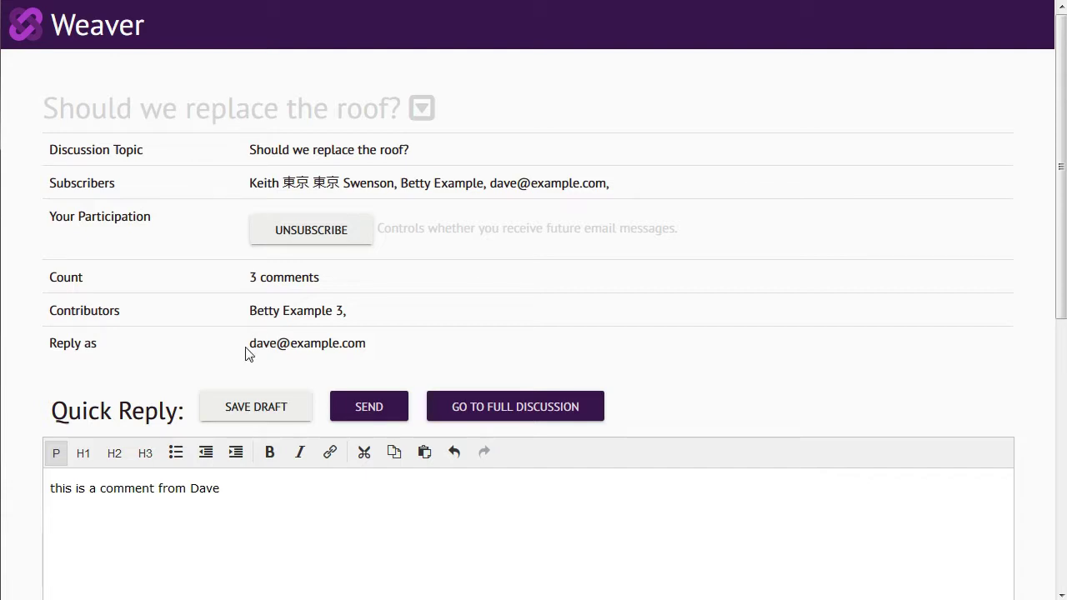
{"action": "left_click_drag", "start_coordinate": [247, 344], "coordinate": [370, 346]}
{"action": "left_click", "coordinate": [401, 345]}
{"action": "left_click", "coordinate": [368, 406]}
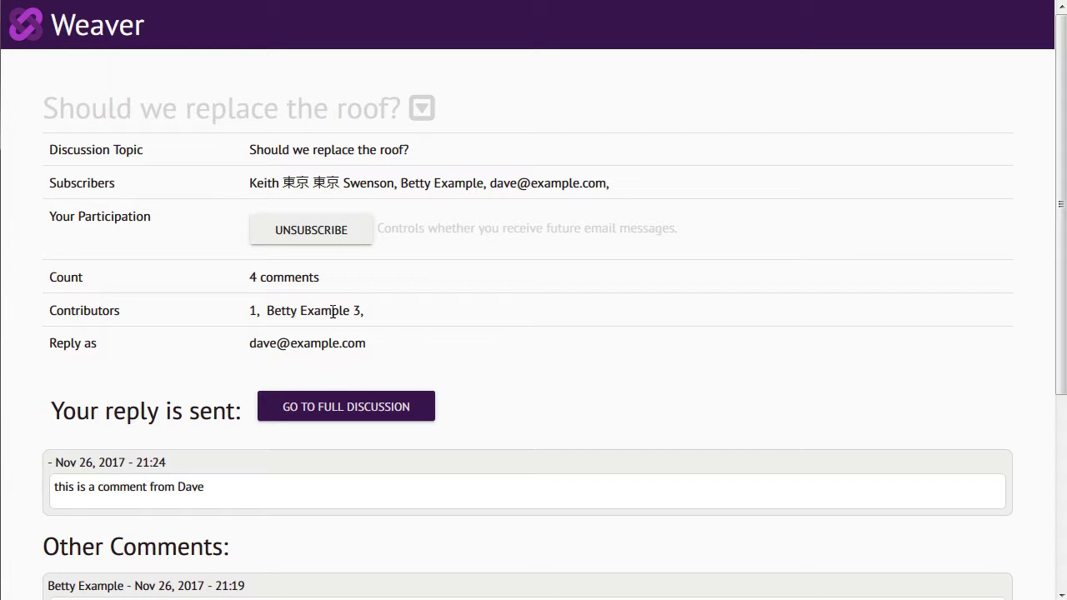
Go to the full discussion, log in, and dismiss the document attachment dialog without attaching anything
{"action": "left_click", "coordinate": [331, 404]}
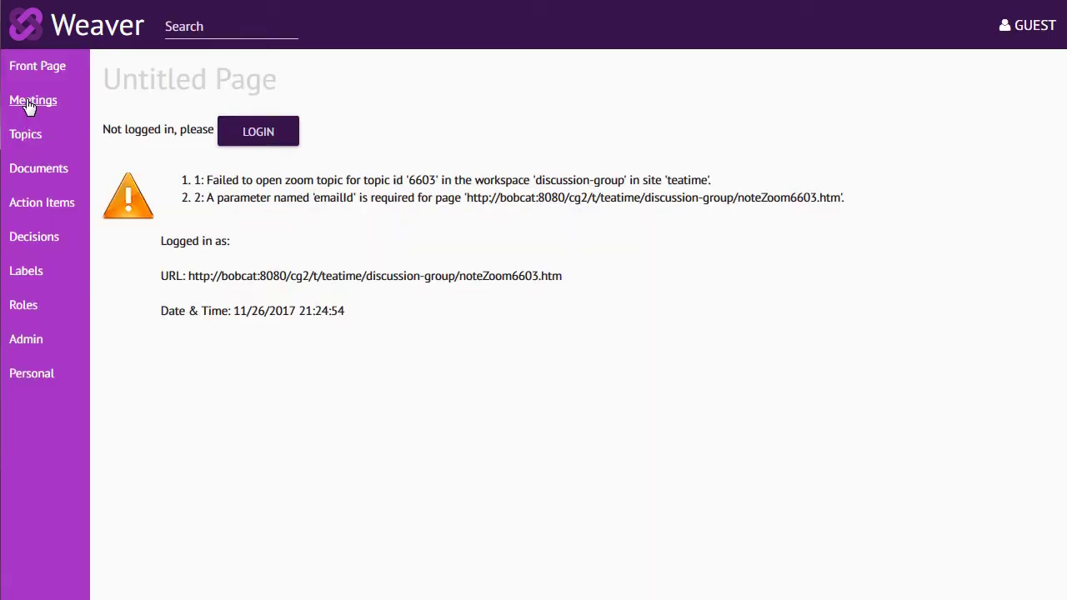
{"action": "left_click", "coordinate": [276, 132]}
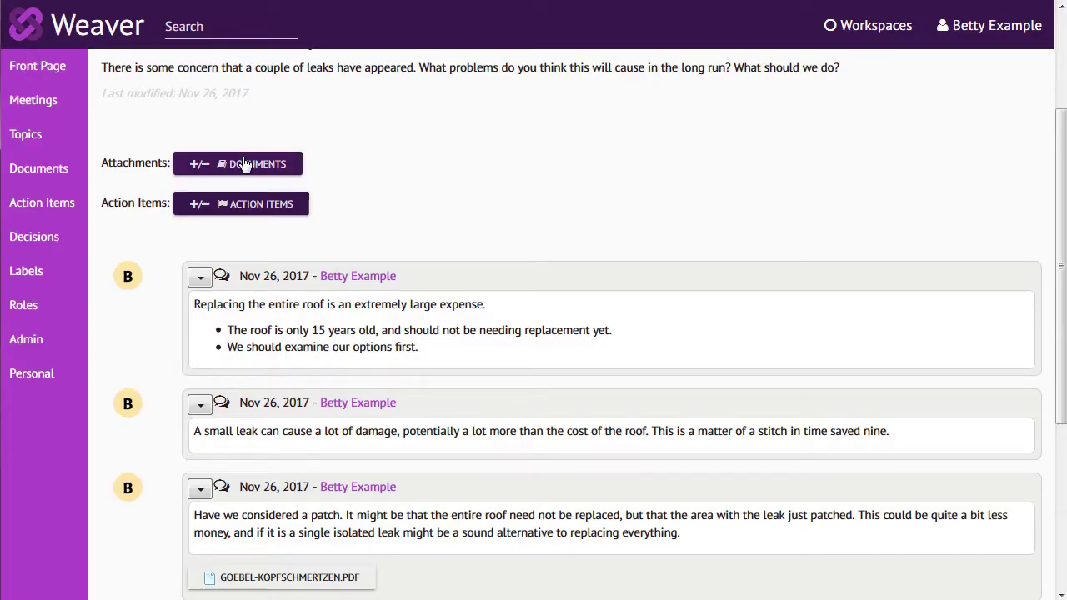
{"action": "left_click", "coordinate": [244, 163]}
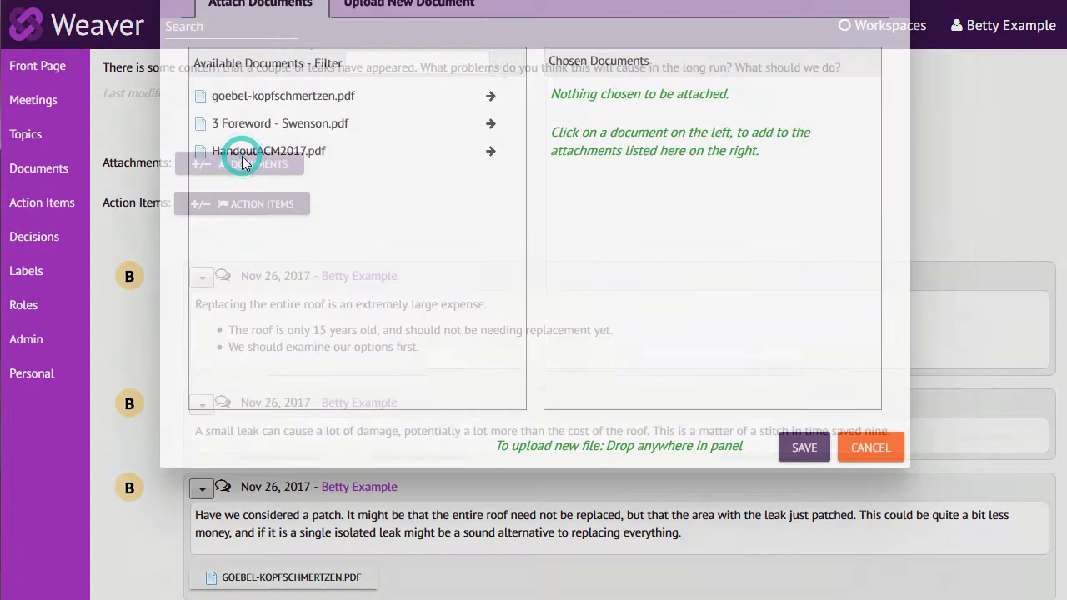
{"action": "left_click", "coordinate": [852, 500]}
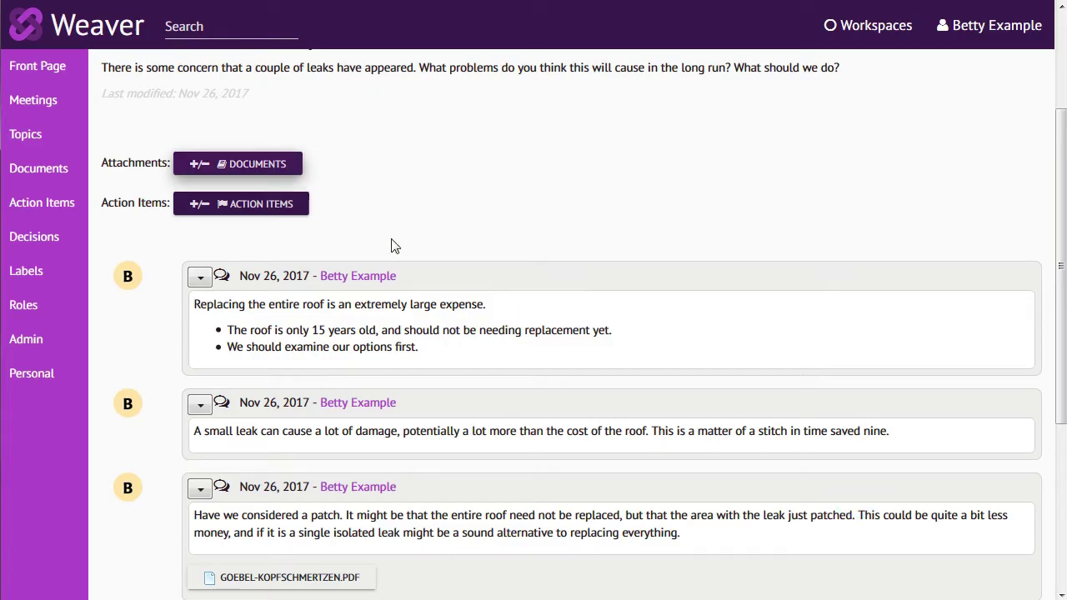
Edit the small leak comment to make "potentially a lot more than the cost of the roof" bold, and save it
{"action": "scroll", "coordinate": [446, 185], "scroll_direction": "down", "scroll_amount": 5}
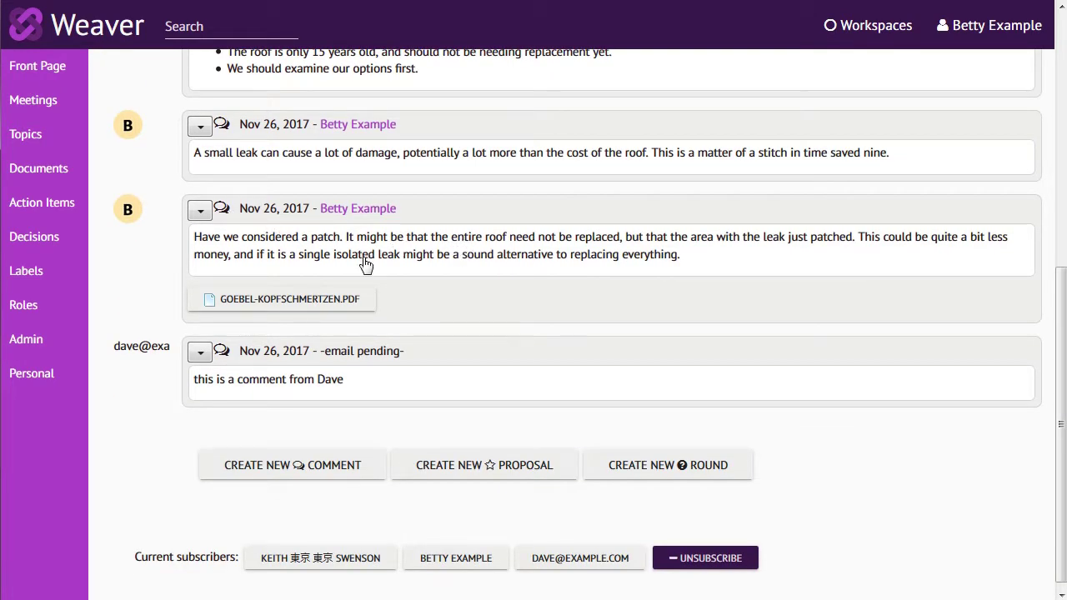
{"action": "middle_click", "coordinate": [786, 458]}
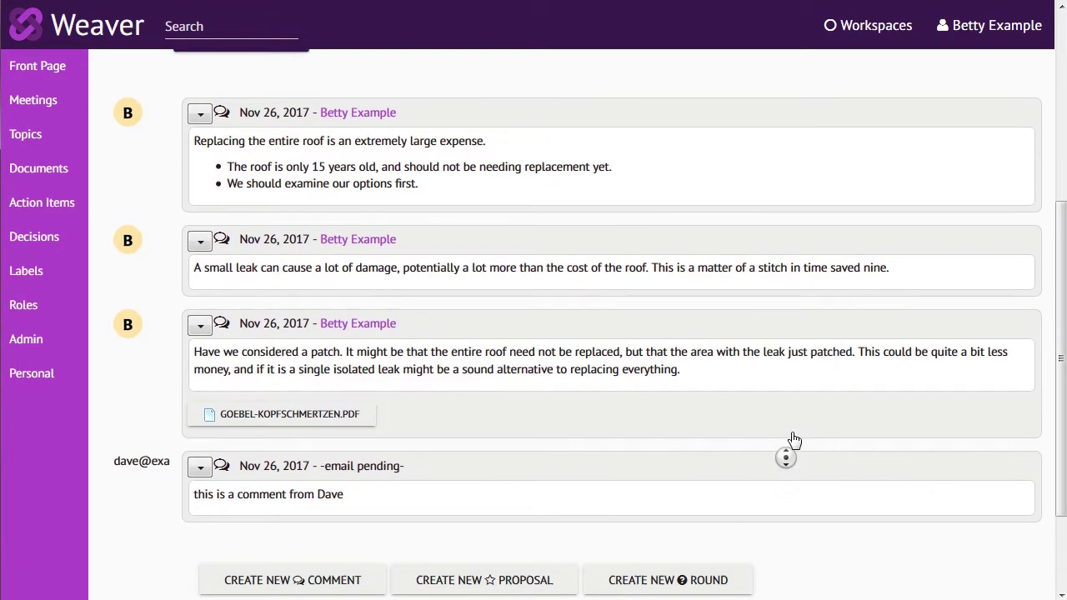
{"action": "middle_click", "coordinate": [792, 410]}
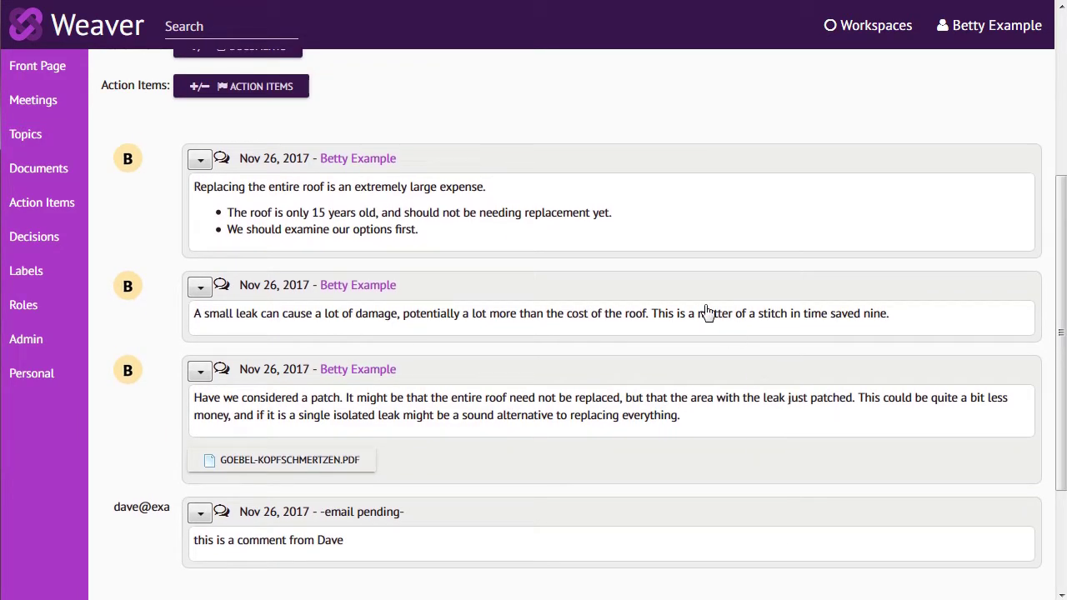
{"action": "left_click", "coordinate": [200, 287]}
{"action": "left_click", "coordinate": [232, 319]}
{"action": "left_click", "coordinate": [334, 239]}
{"action": "left_click", "coordinate": [422, 155]}
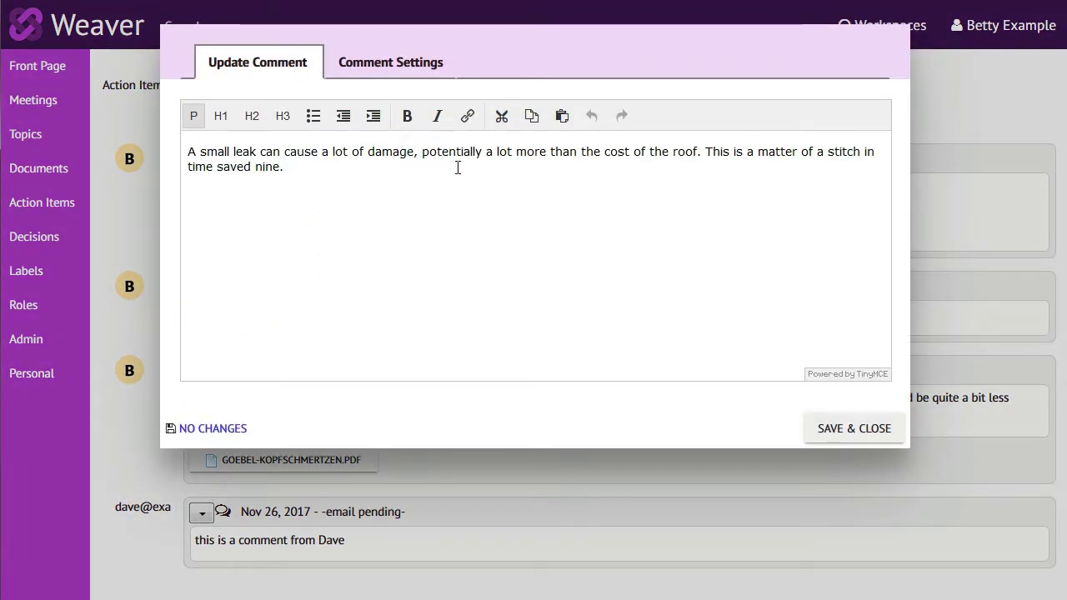
{"action": "left_click_drag", "start_coordinate": [422, 151], "coordinate": [697, 152]}
{"action": "left_click", "coordinate": [408, 117]}
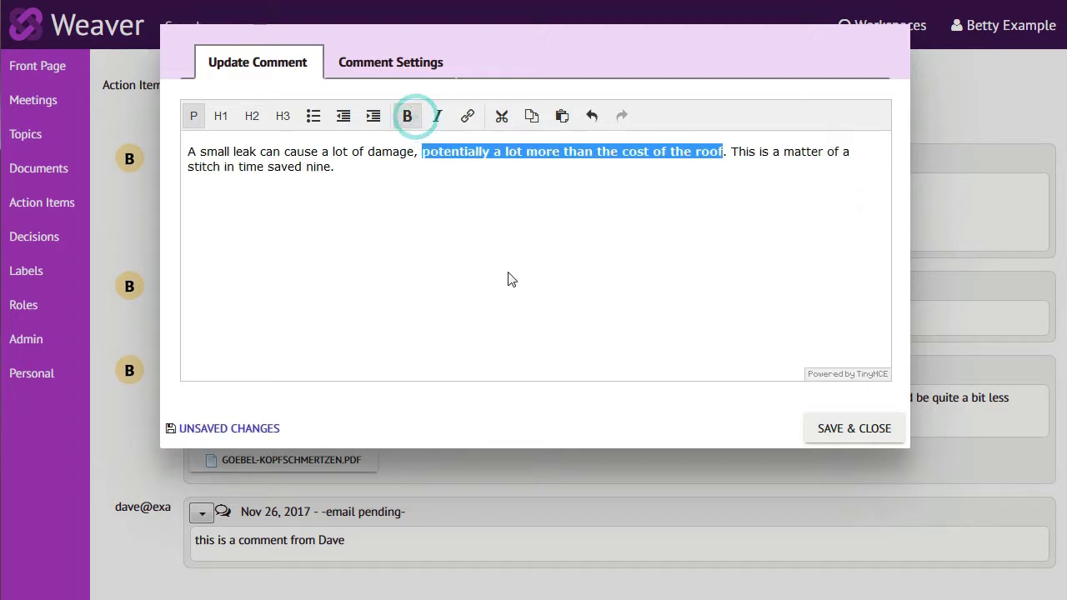
{"action": "left_click", "coordinate": [829, 430]}
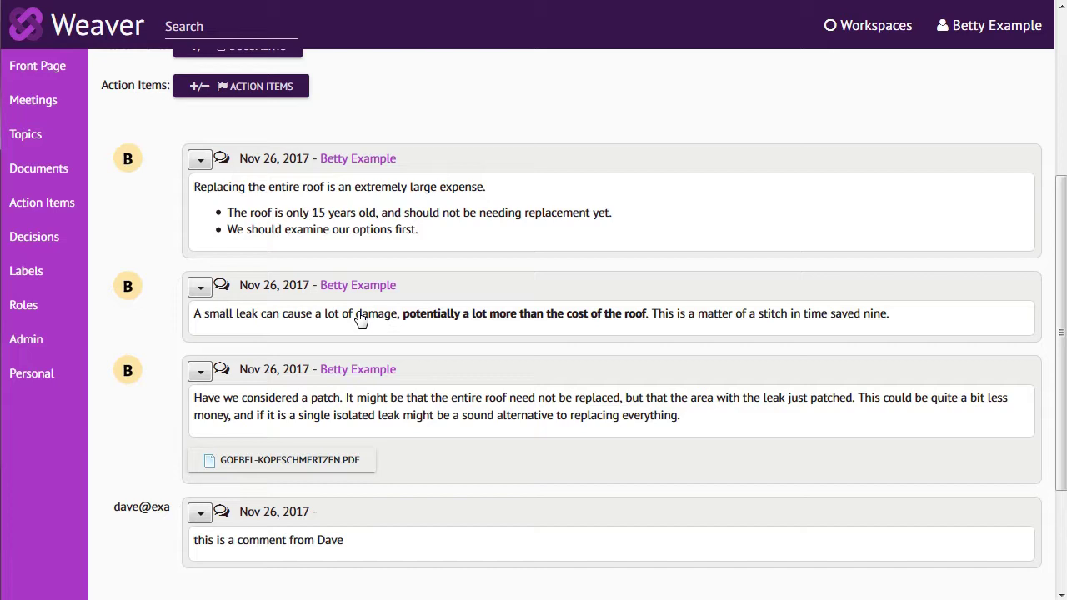
{"action": "left_click", "coordinate": [200, 288]}
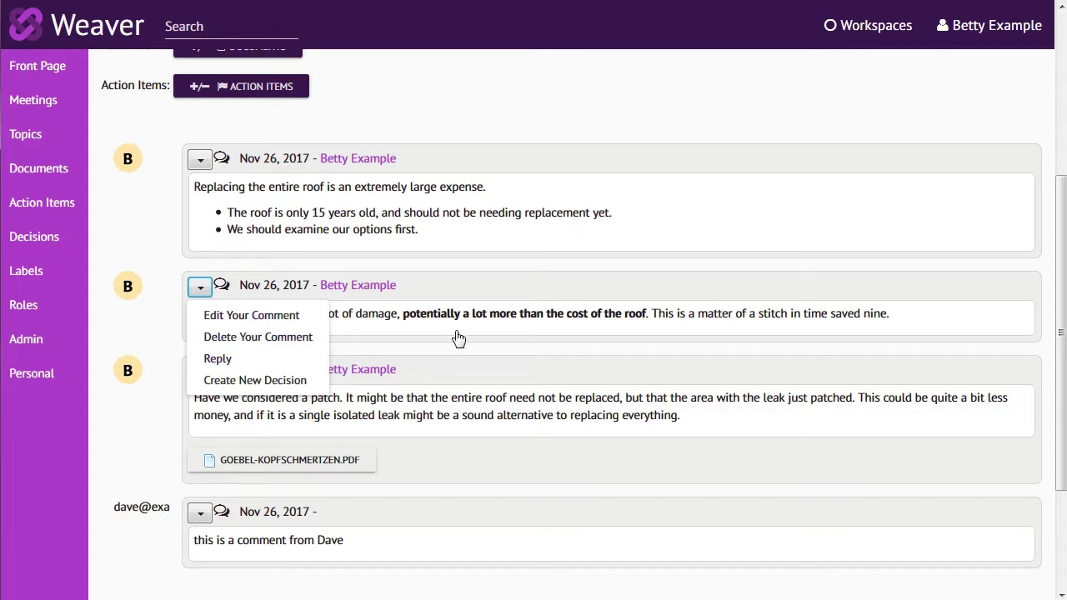
{"action": "left_click", "coordinate": [392, 322]}
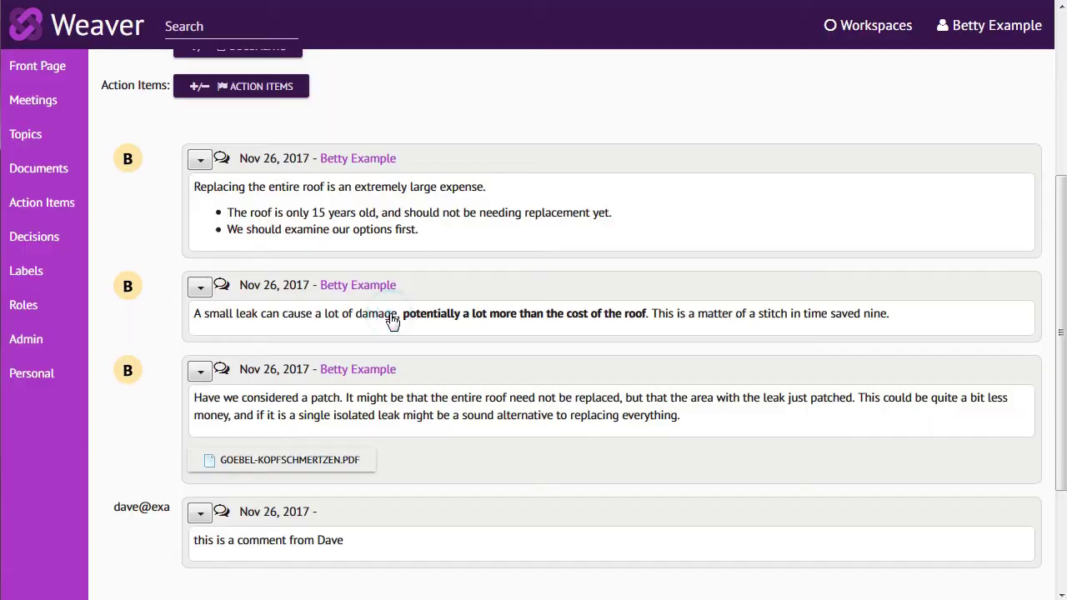